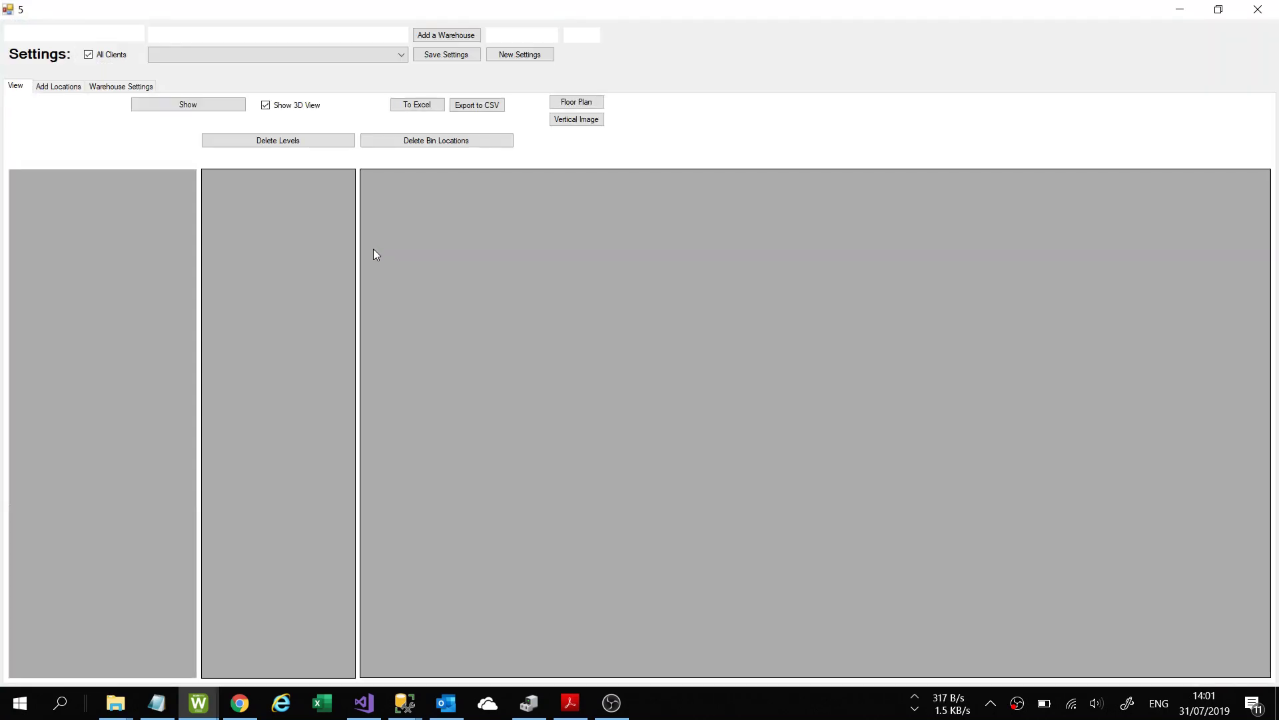
Show the CAR Caroya warehouse in a maximized 3D view, zoomed out and tilted to look down on its aisles.
{"action": "left_click", "coordinate": [210, 109]}
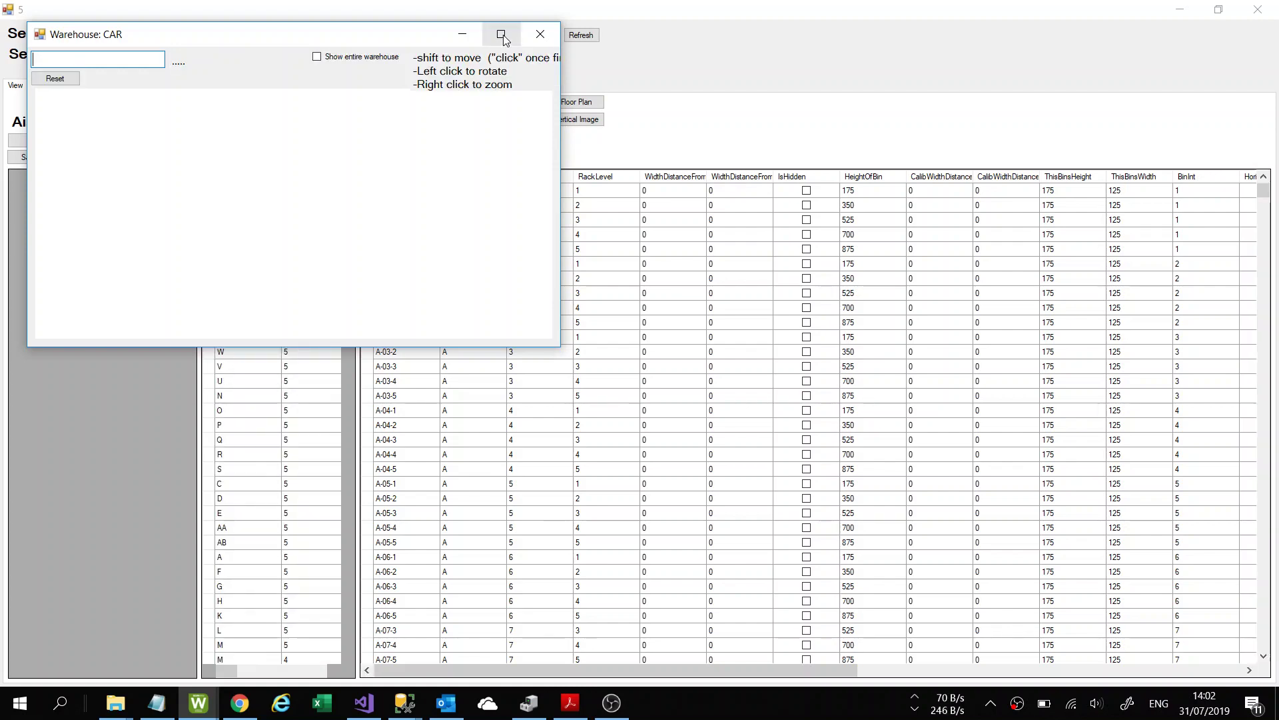
{"action": "left_click", "coordinate": [503, 39]}
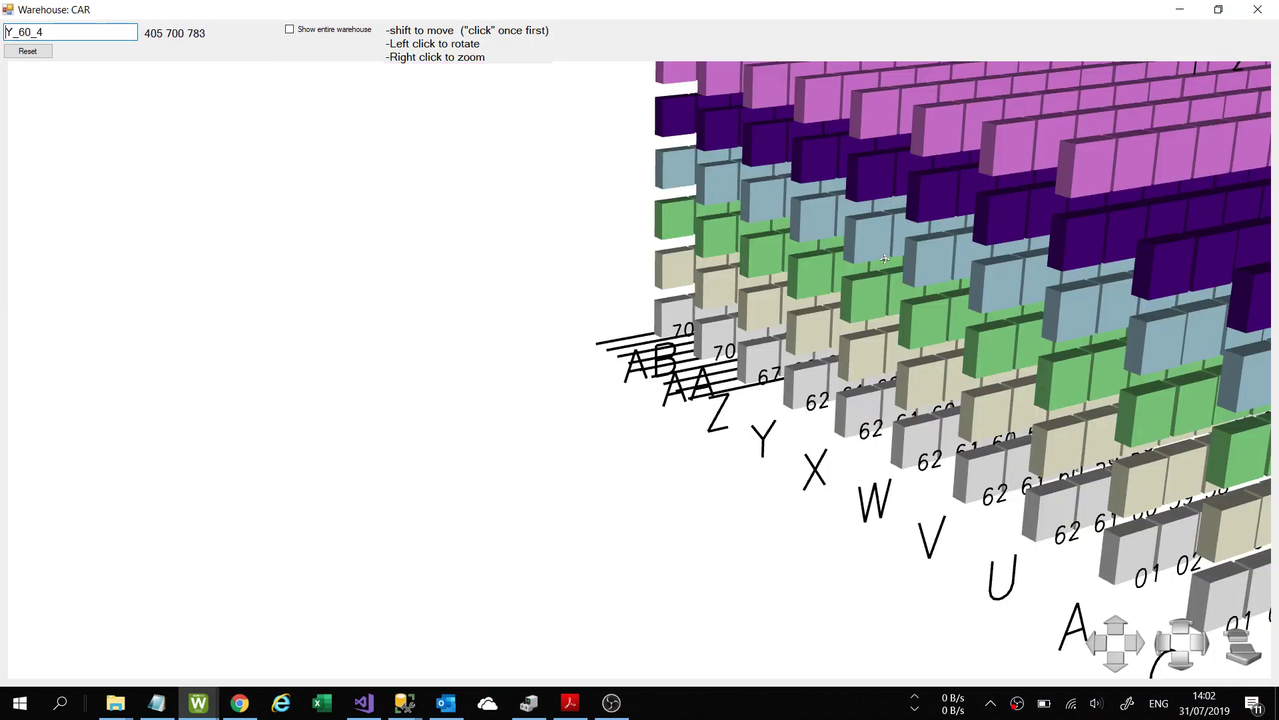
{"action": "left_click_drag", "start_coordinate": [892, 207], "coordinate": [868, 386]}
{"action": "scroll", "coordinate": [879, 330], "scroll_direction": "down", "scroll_amount": 4}
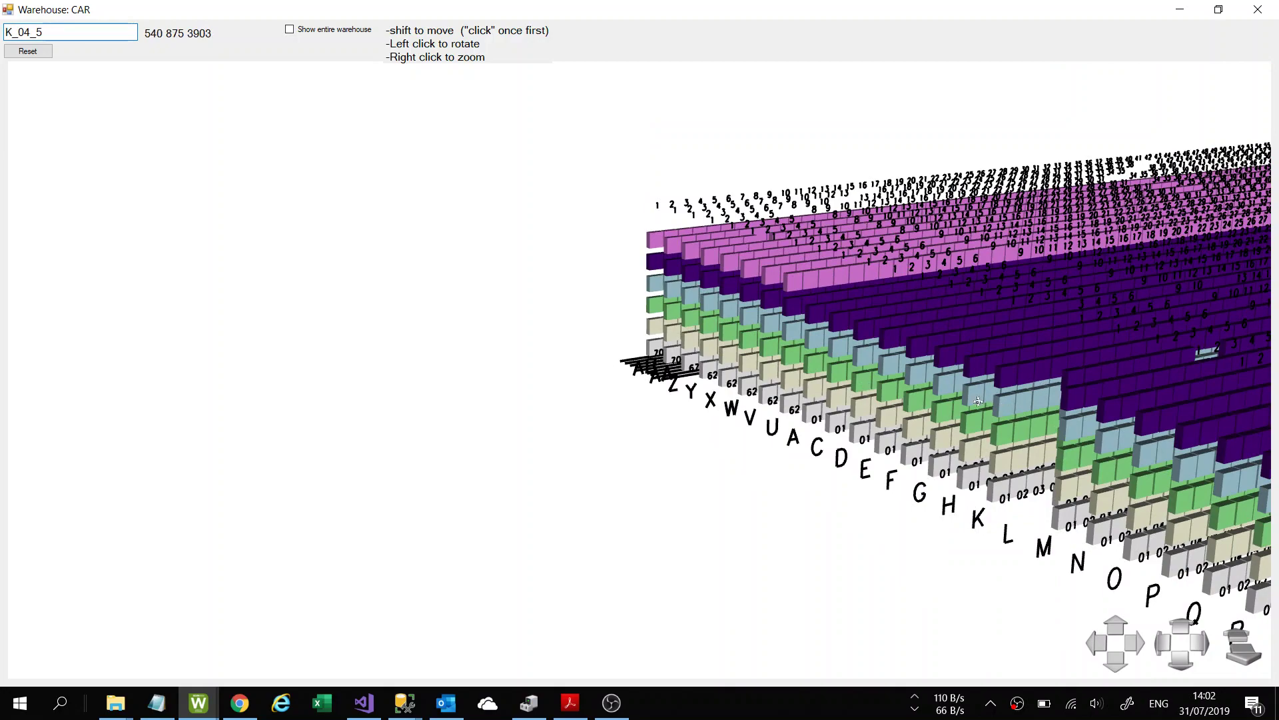
{"action": "left_click_drag", "start_coordinate": [978, 400], "coordinate": [850, 430]}
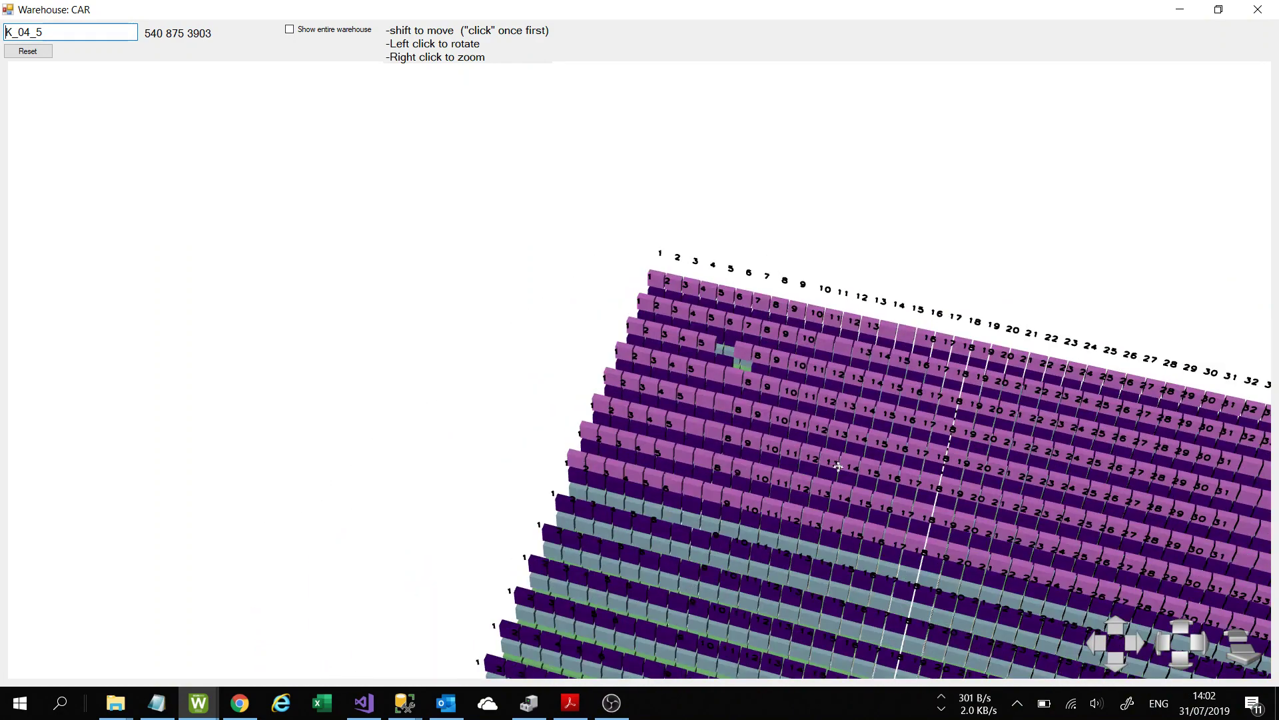
Pick individual bins in the upper levels of aisles V and W to identify their locations.
{"action": "left_click", "coordinate": [801, 485]}
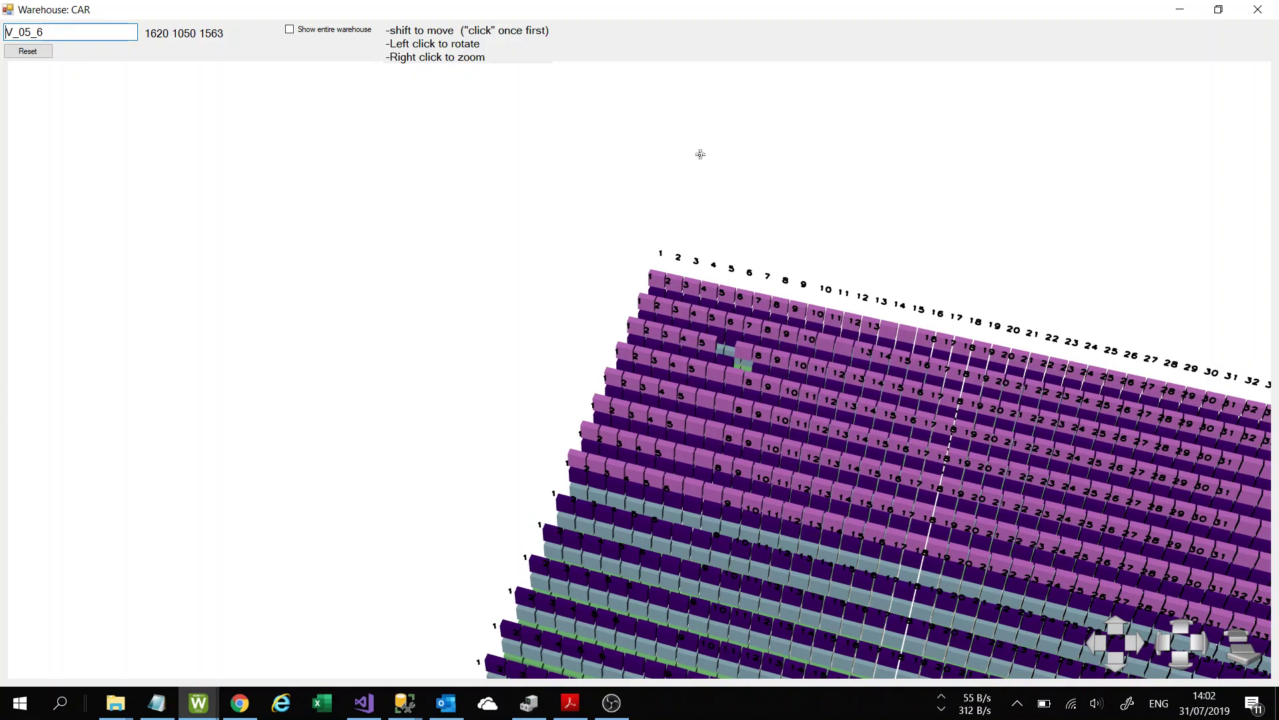
{"action": "left_click", "coordinate": [858, 507]}
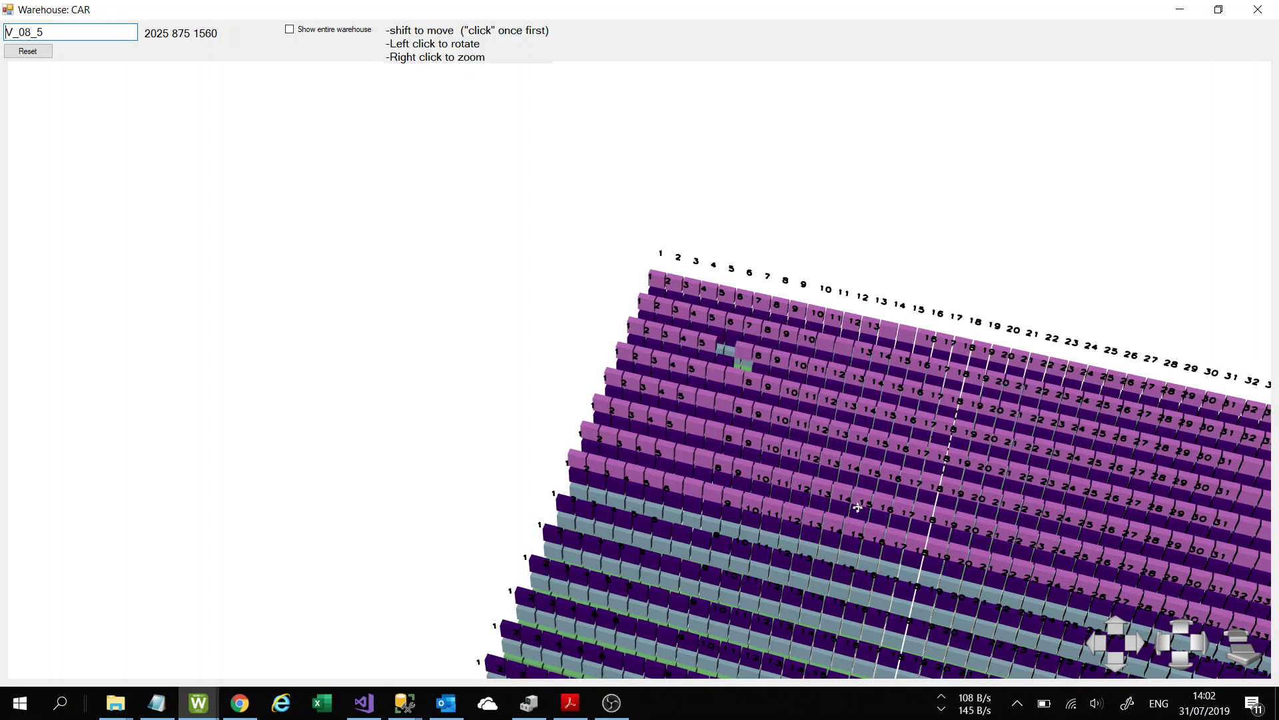
{"action": "left_click", "coordinate": [857, 501]}
{"action": "left_click_drag", "start_coordinate": [799, 472], "coordinate": [1090, 571]}
Examine the gaps in the upper rack levels of the rear aisles from above and from the front, and close the 3D view.
{"action": "left_click", "coordinate": [1232, 637]}
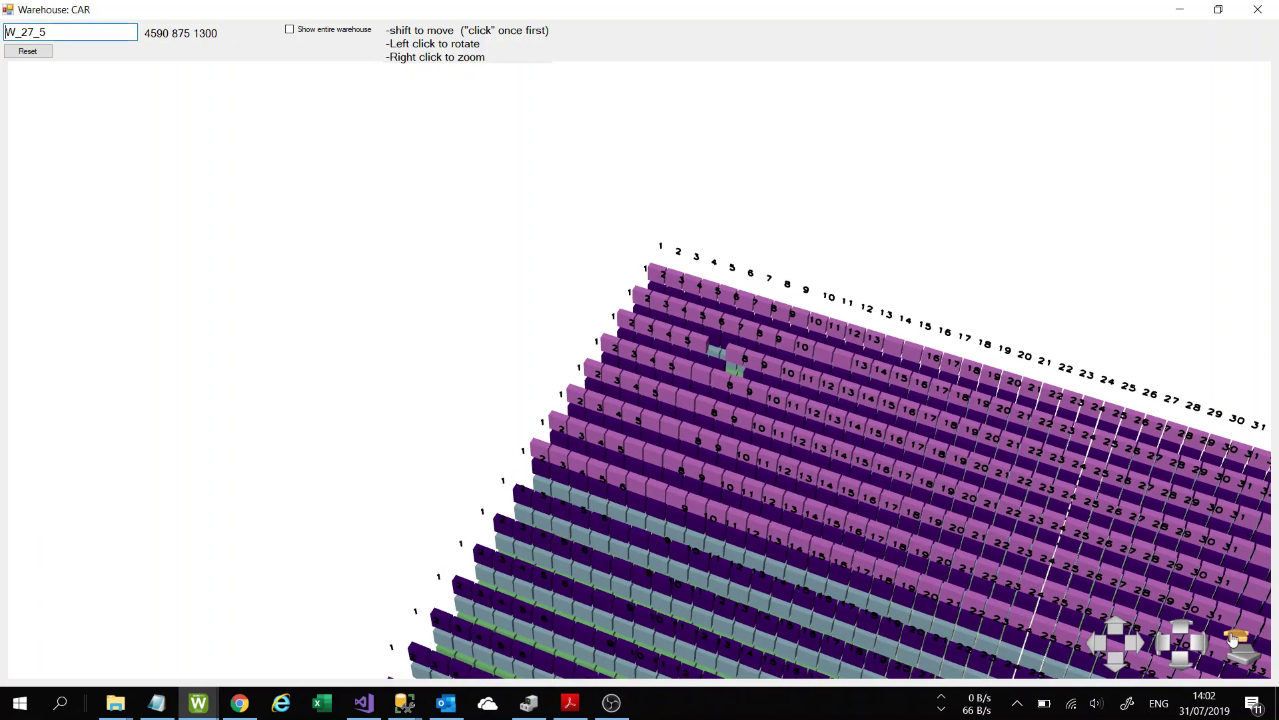
{"action": "left_click", "coordinate": [1116, 627]}
{"action": "left_click", "coordinate": [1116, 627]}
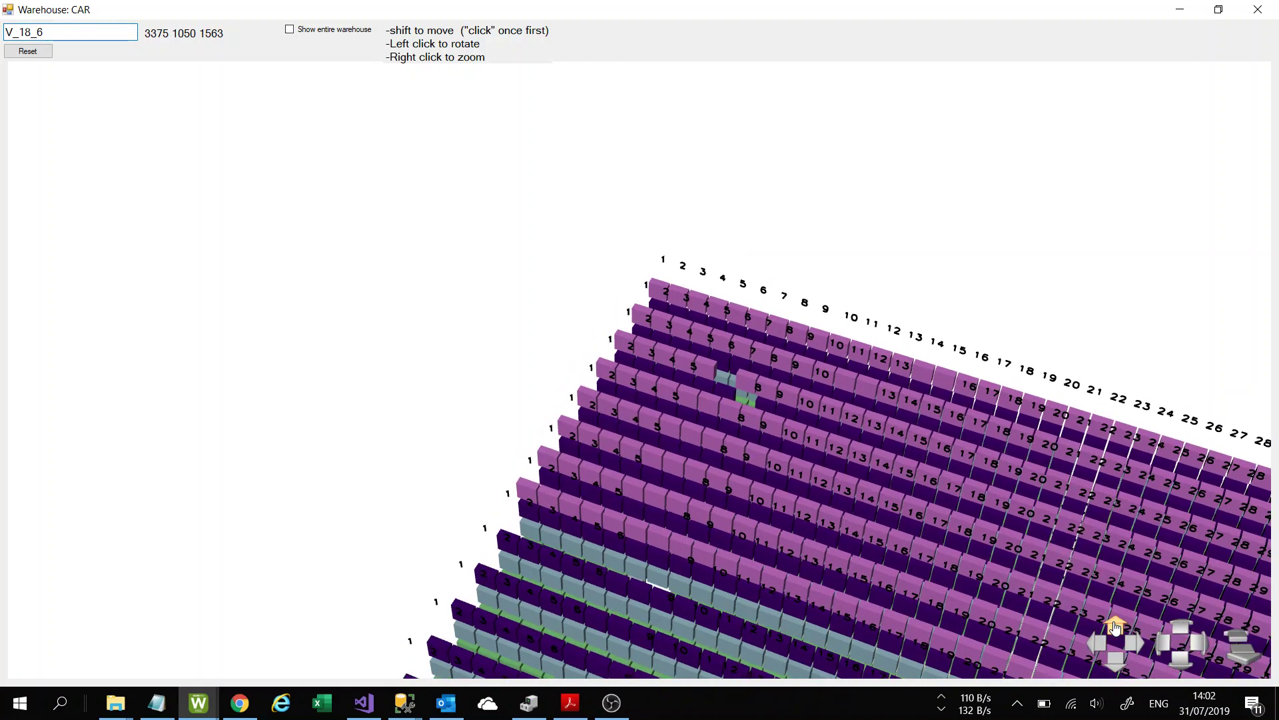
{"action": "left_click", "coordinate": [1116, 627]}
{"action": "left_click", "coordinate": [1116, 663]}
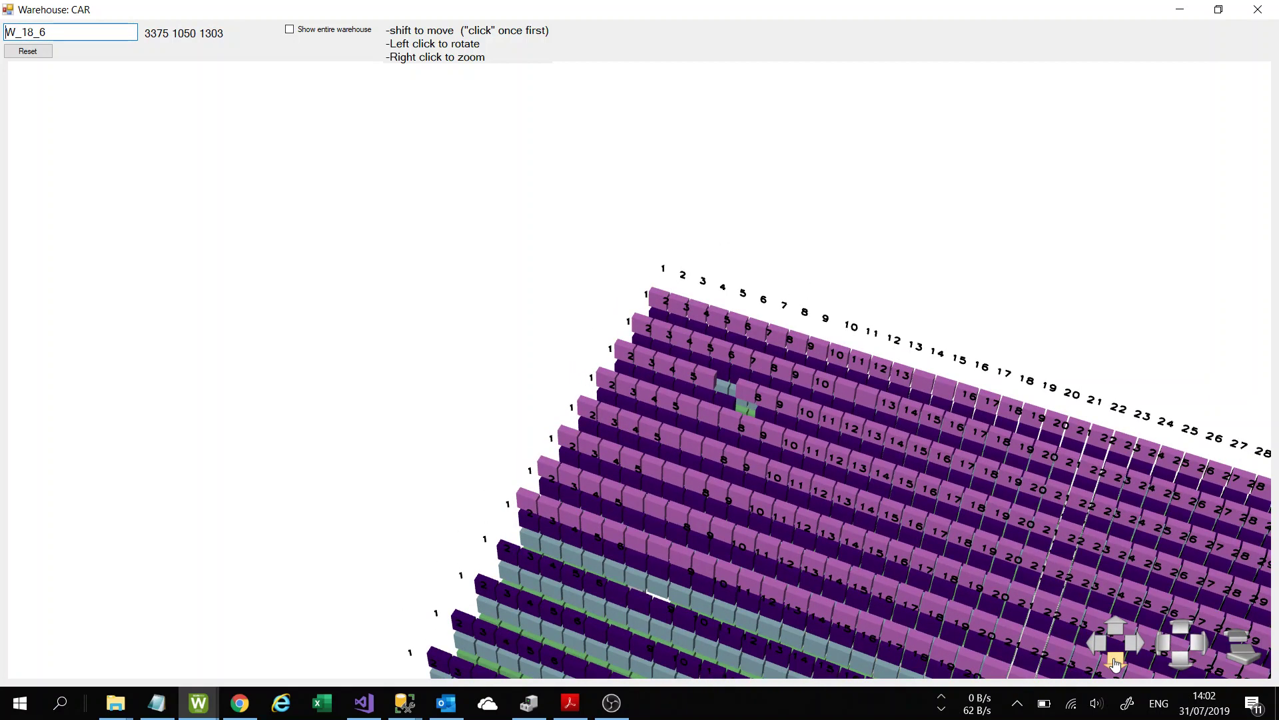
{"action": "left_click", "coordinate": [1117, 663]}
{"action": "left_click", "coordinate": [1117, 663]}
{"action": "left_click", "coordinate": [1116, 663]}
{"action": "left_click", "coordinate": [1116, 663]}
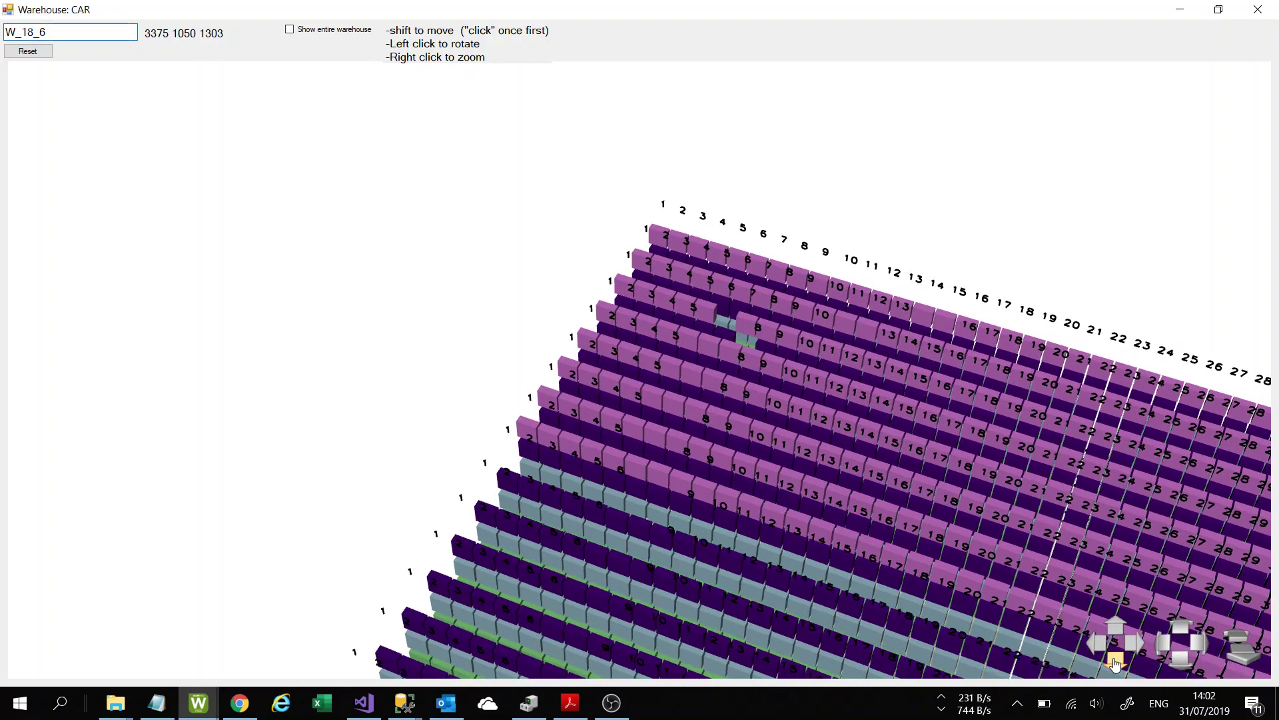
{"action": "left_click", "coordinate": [1116, 664]}
{"action": "left_click", "coordinate": [1116, 663]}
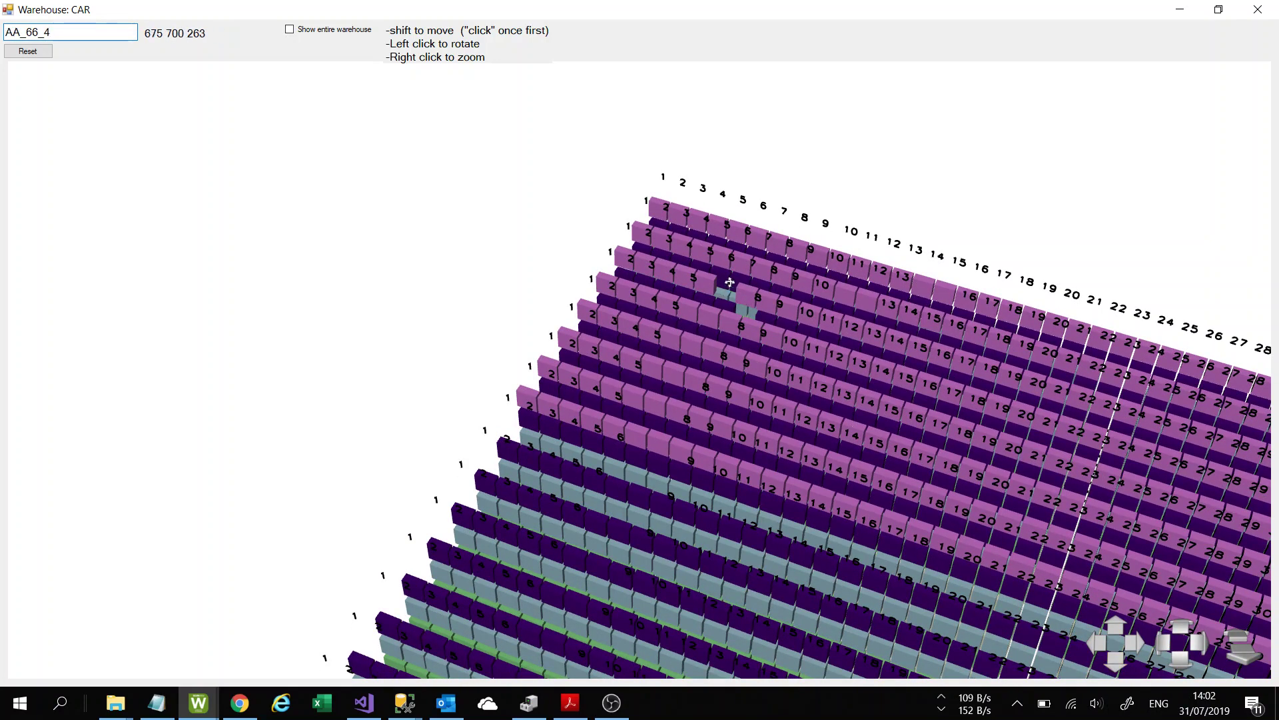
{"action": "left_click_drag", "start_coordinate": [728, 278], "coordinate": [741, 320]}
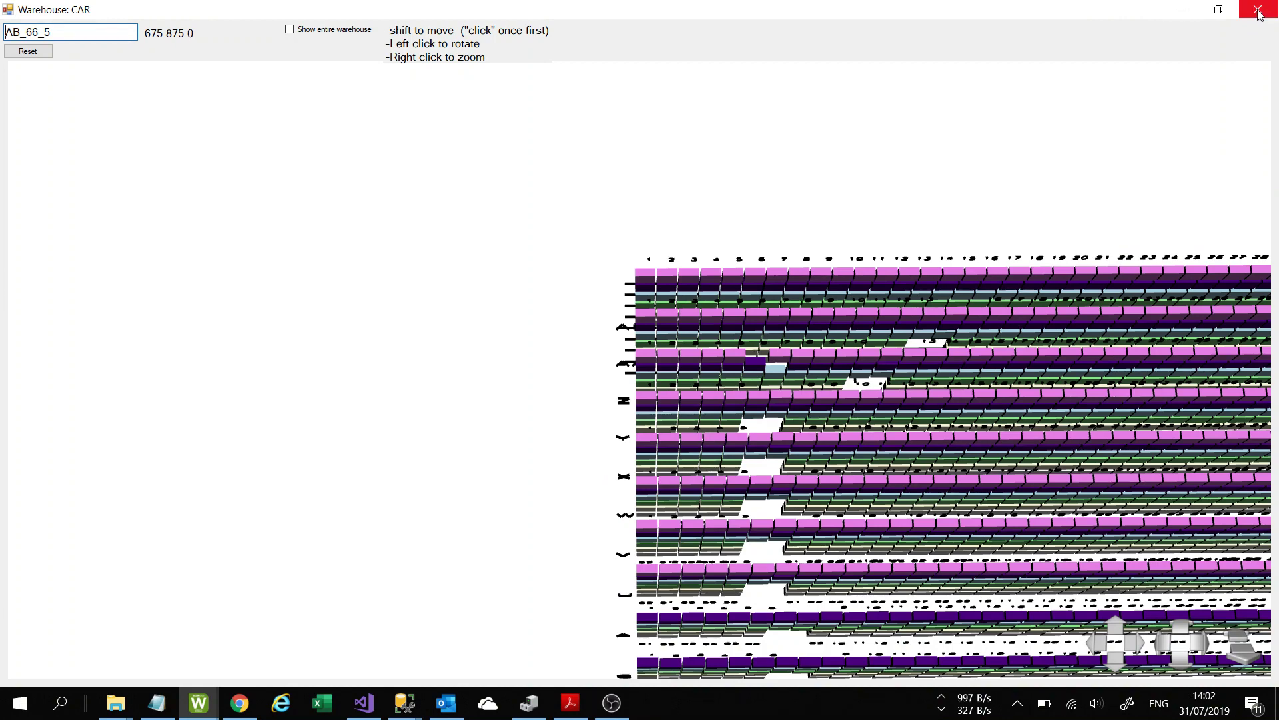
{"action": "left_click", "coordinate": [1257, 10]}
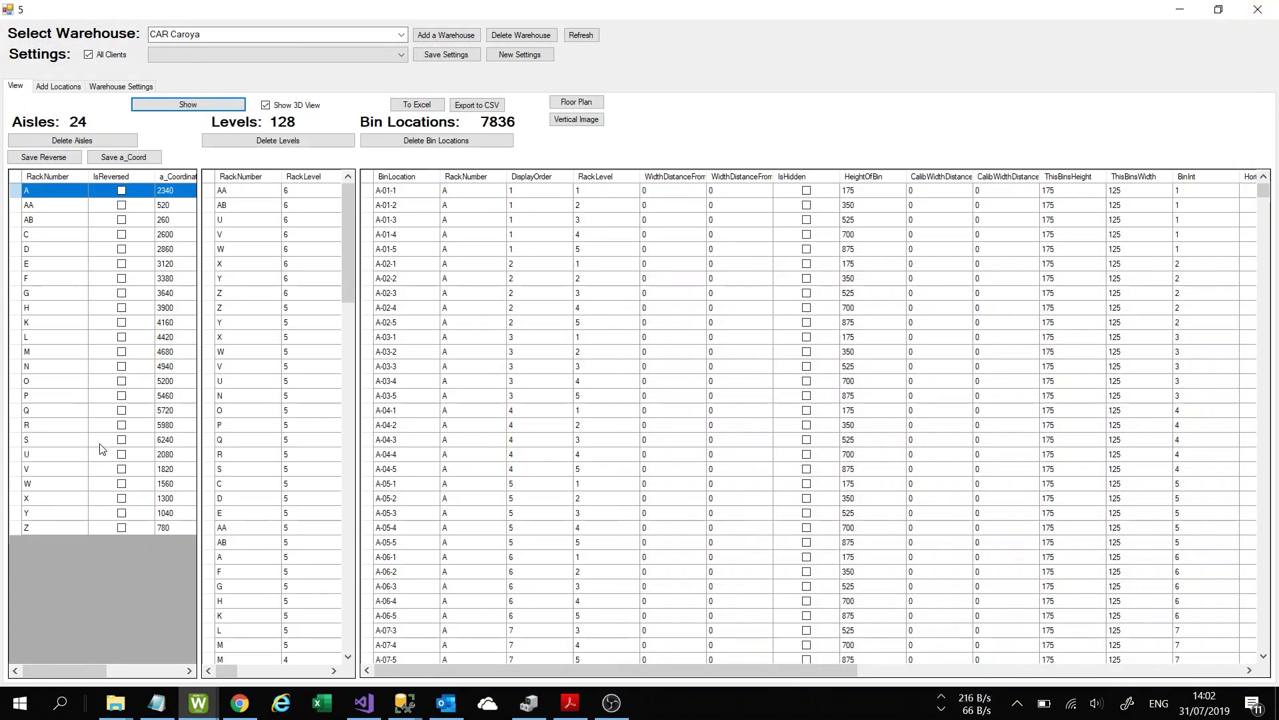
Inspect aisle Z on its own in a maximized 3D view, turned to face its bins, and close the view.
{"action": "left_click", "coordinate": [16, 528]}
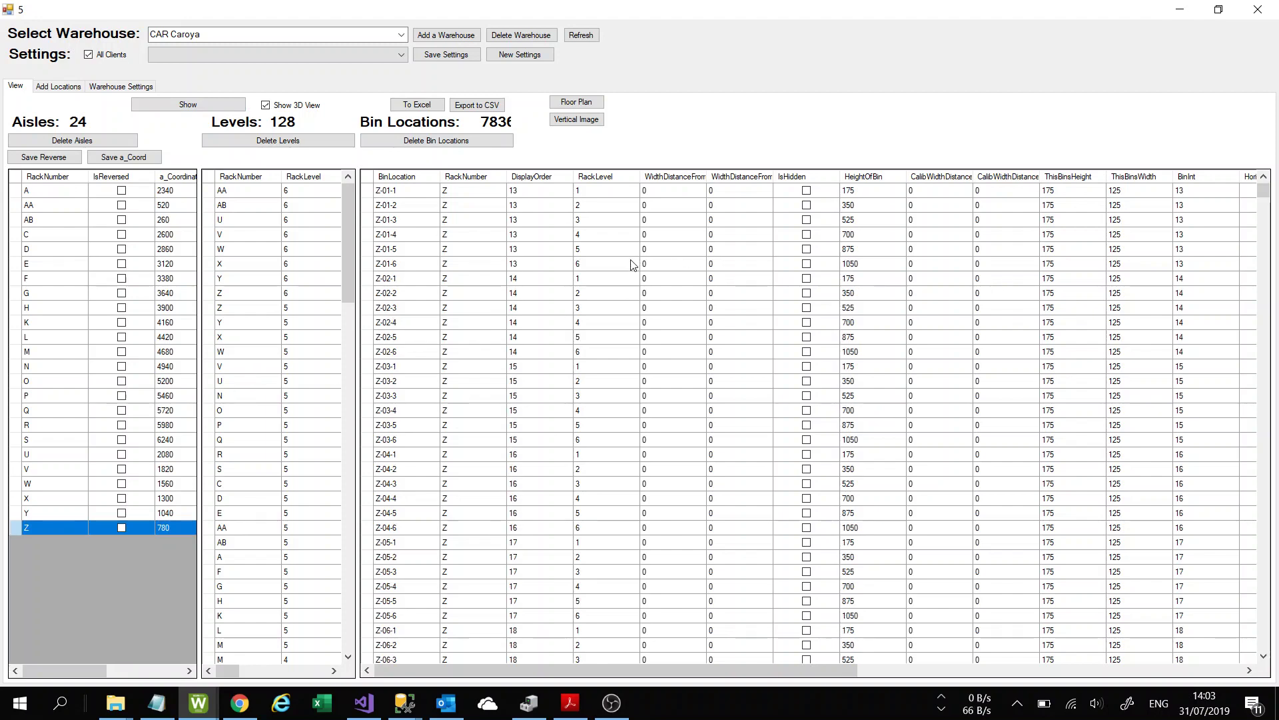
{"action": "left_click", "coordinate": [500, 31]}
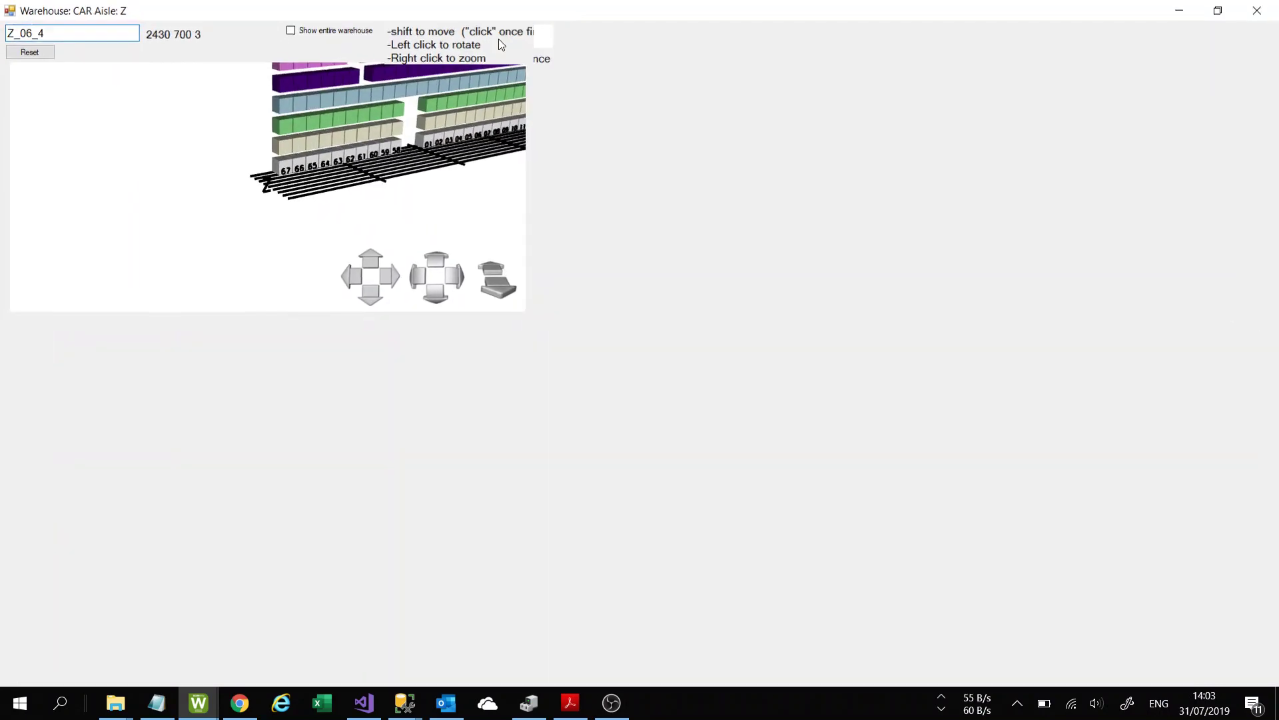
{"action": "left_click_drag", "start_coordinate": [888, 199], "coordinate": [954, 392]}
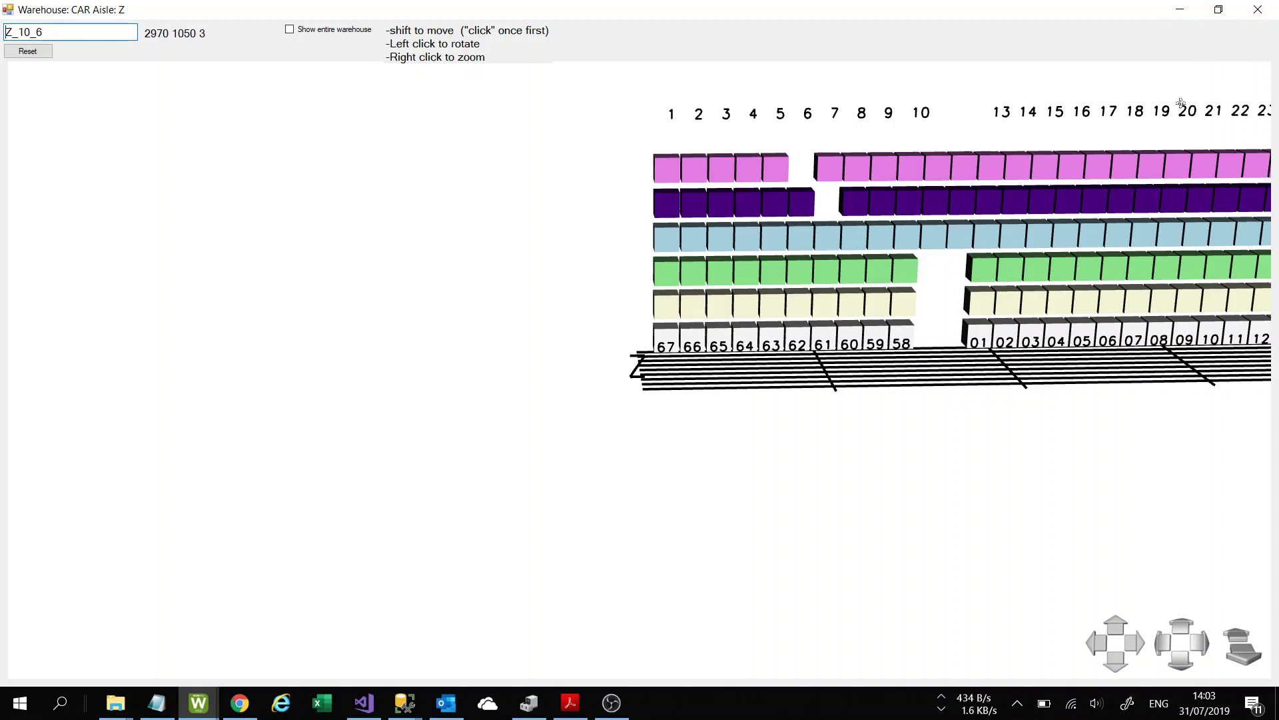
{"action": "left_click", "coordinate": [1258, 10]}
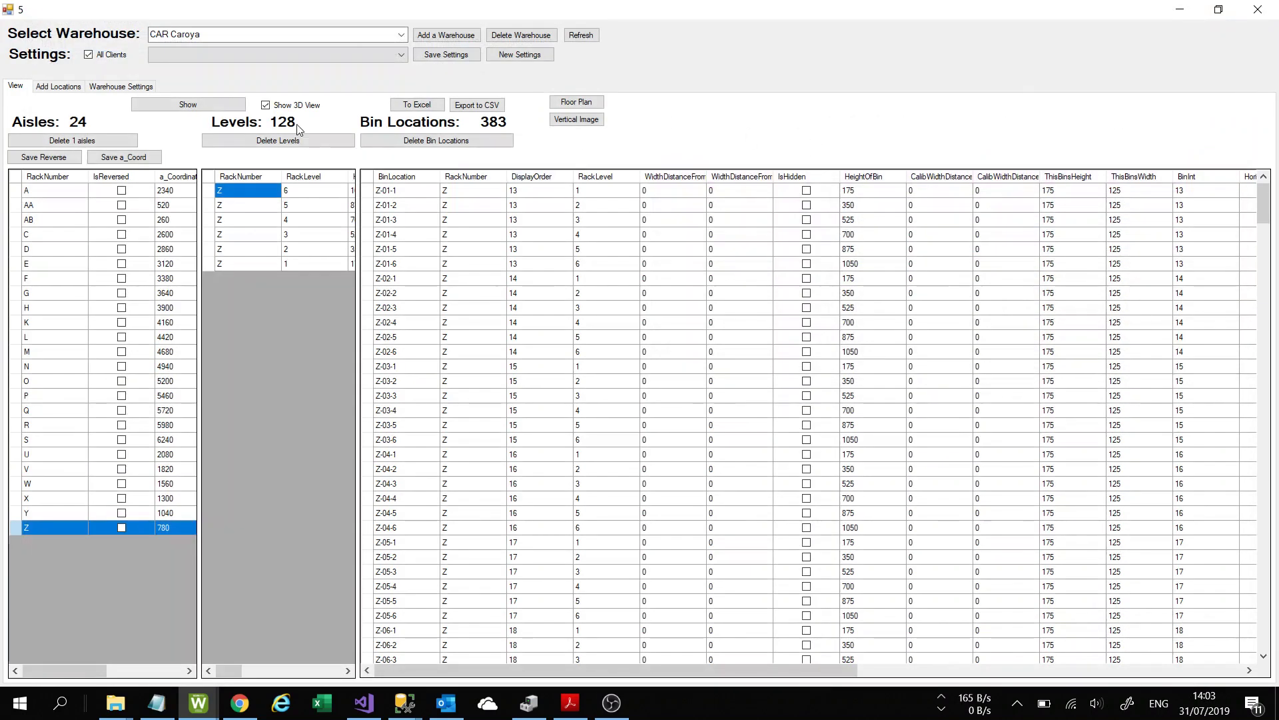
Show the whole CAR warehouse in a maximized 3D view again, zoomed out and turned to face aisle S.
{"action": "left_click", "coordinate": [199, 106]}
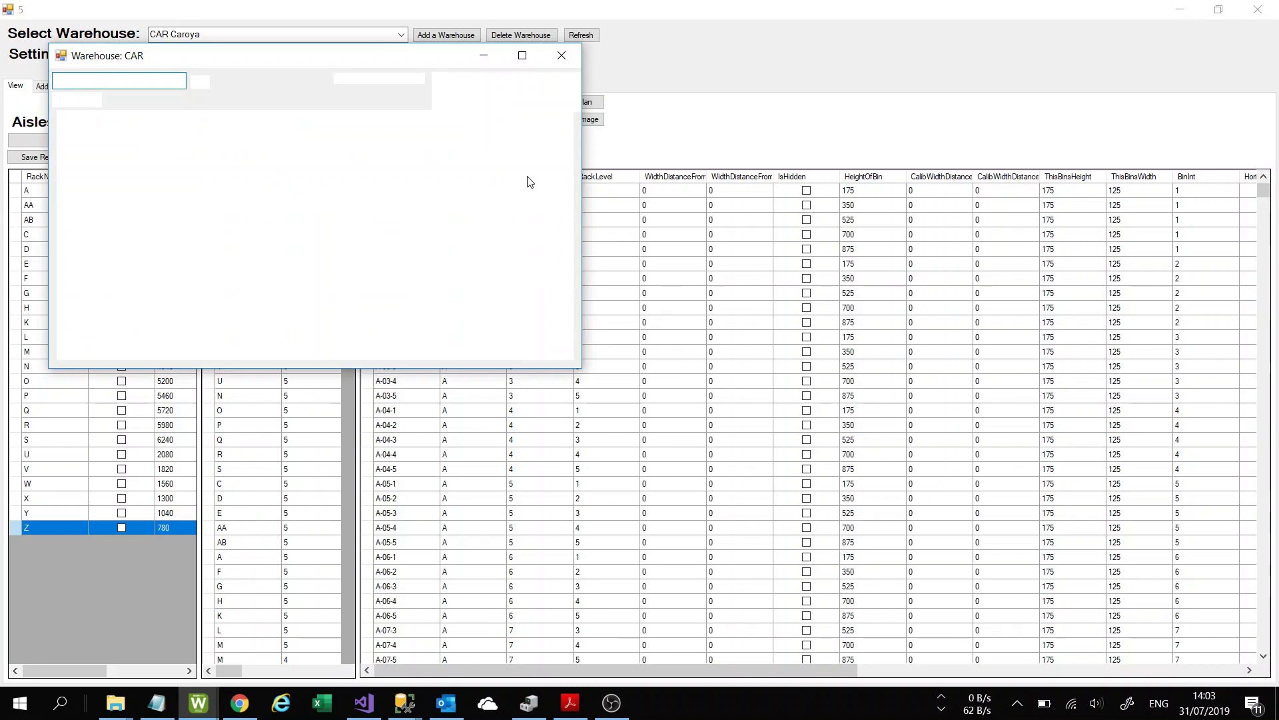
{"action": "left_click", "coordinate": [523, 57]}
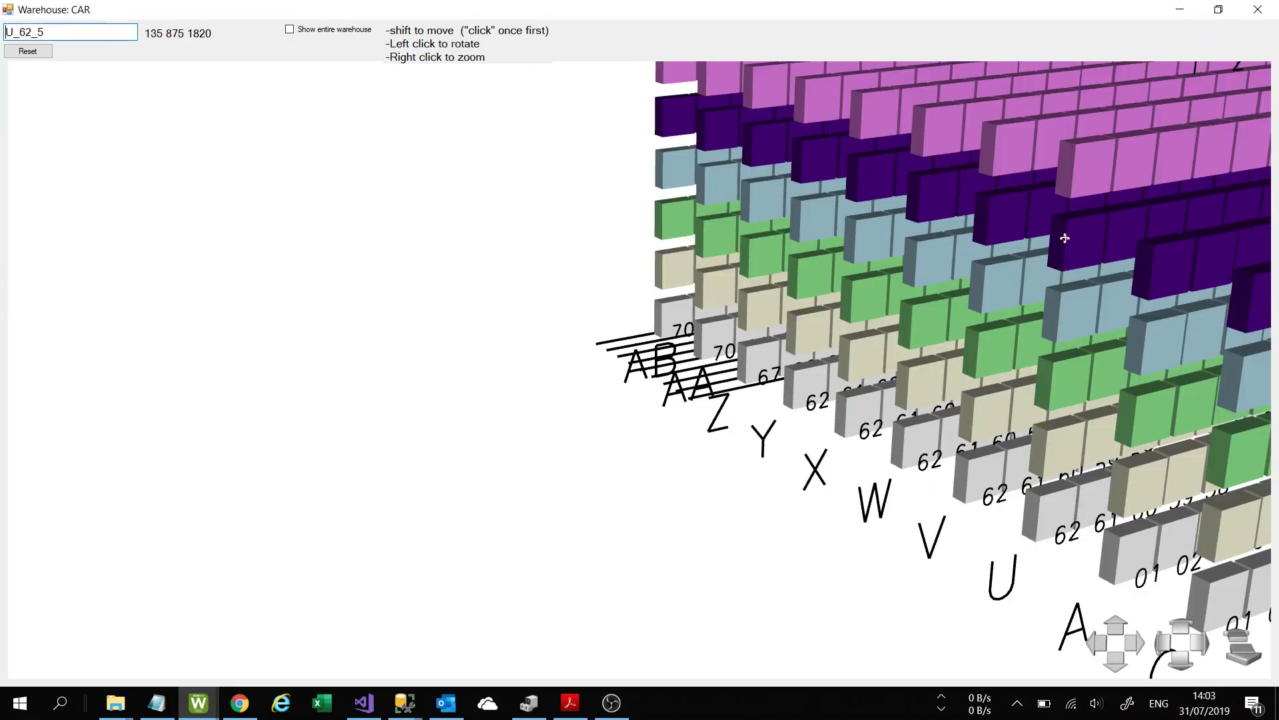
{"action": "left_click_drag", "start_coordinate": [1065, 238], "coordinate": [1110, 529]}
{"action": "scroll", "coordinate": [1123, 530], "scroll_direction": "down", "scroll_amount": 4}
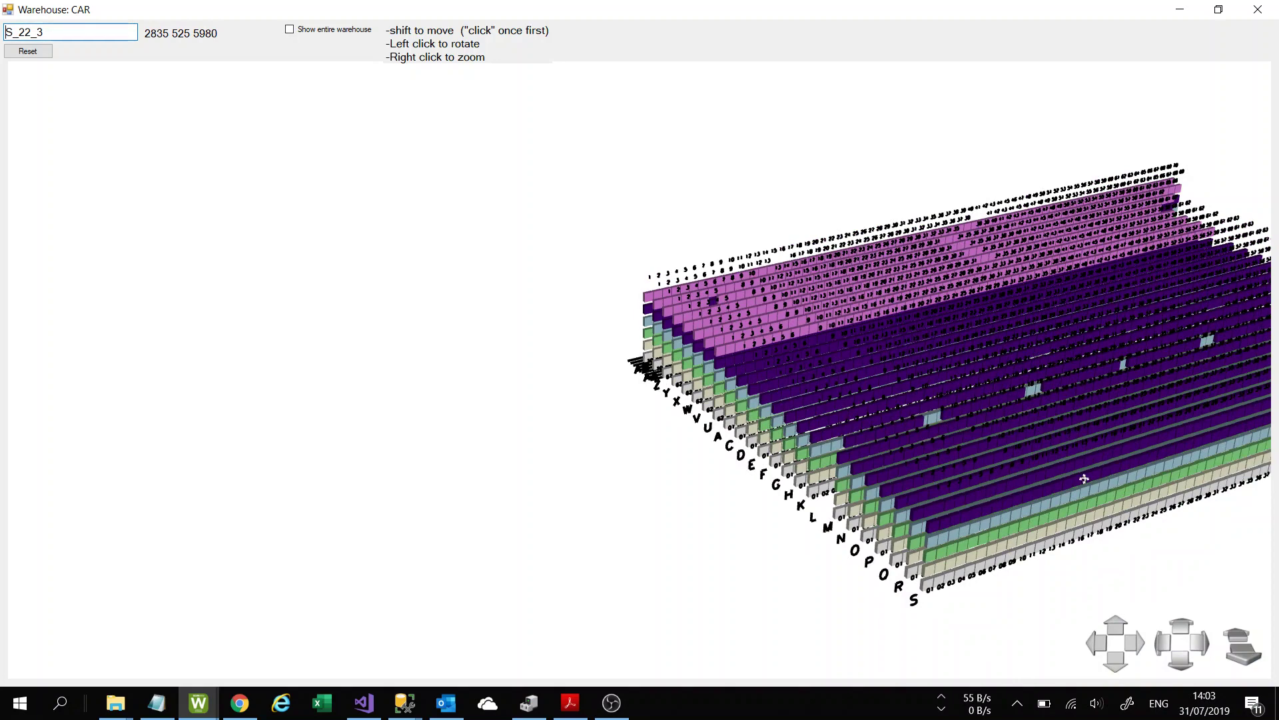
{"action": "left_click_drag", "start_coordinate": [1084, 479], "coordinate": [994, 460]}
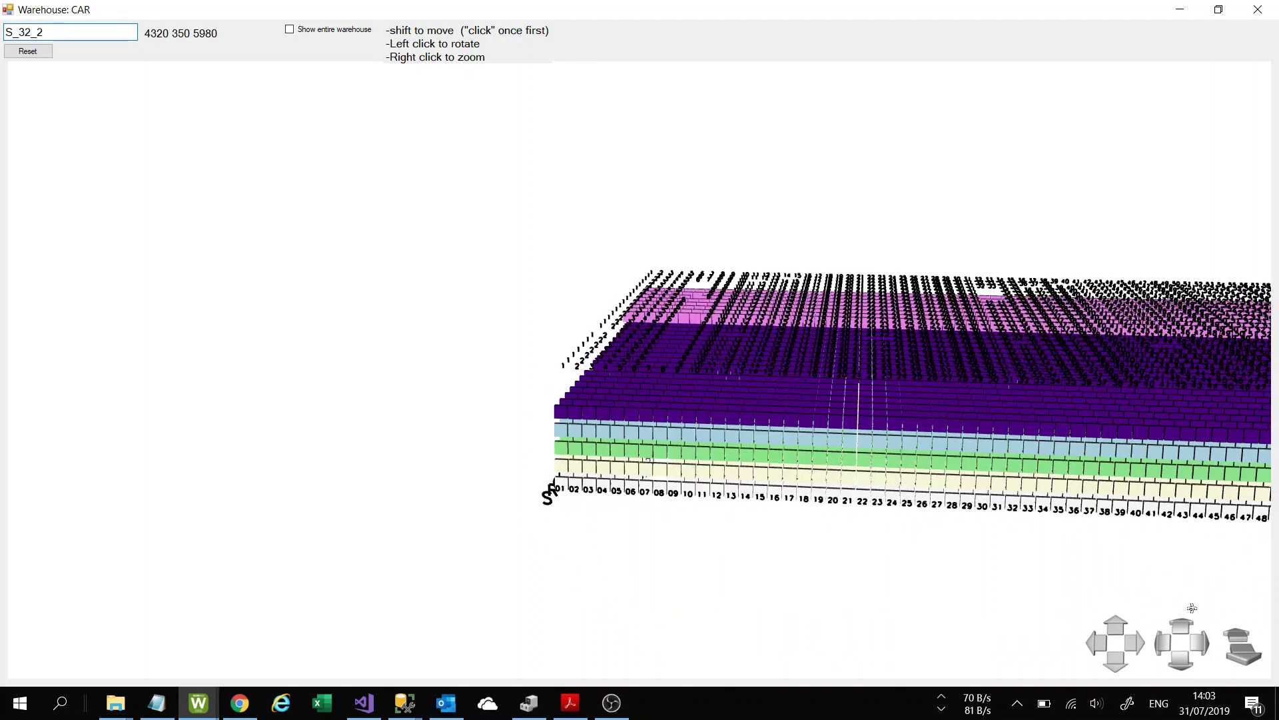
Examine the full length of aisle S up to bay 62 and the stepped far ends of the other aisles.
{"action": "left_click", "coordinate": [1141, 645]}
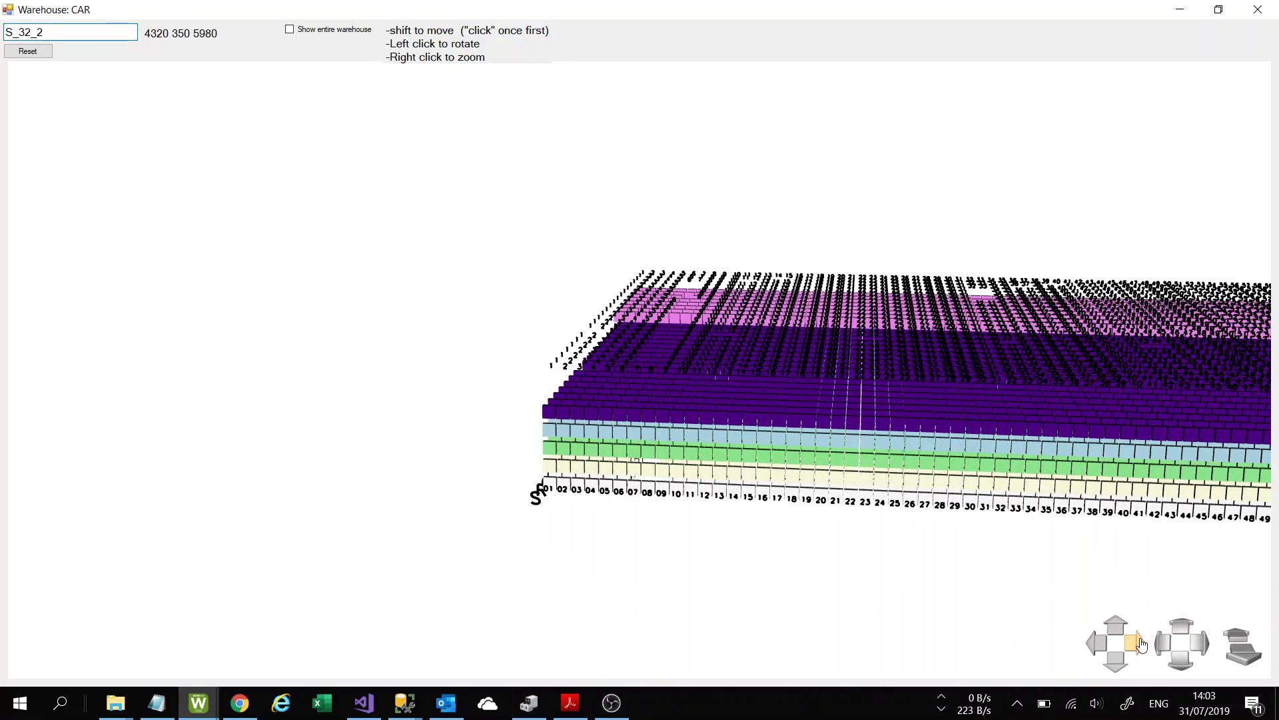
{"action": "left_click", "coordinate": [1141, 645]}
{"action": "left_click", "coordinate": [1141, 645]}
{"action": "left_click", "coordinate": [1141, 644]}
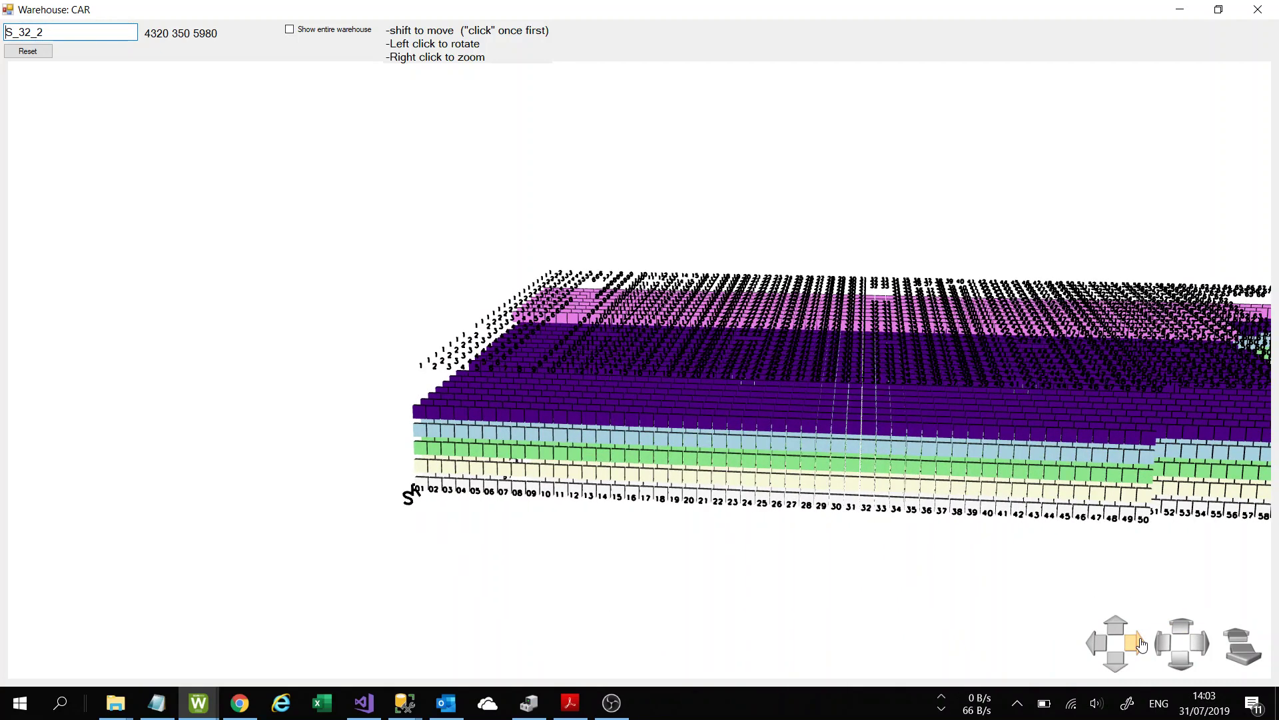
{"action": "left_click", "coordinate": [1141, 644]}
{"action": "left_click", "coordinate": [1141, 644]}
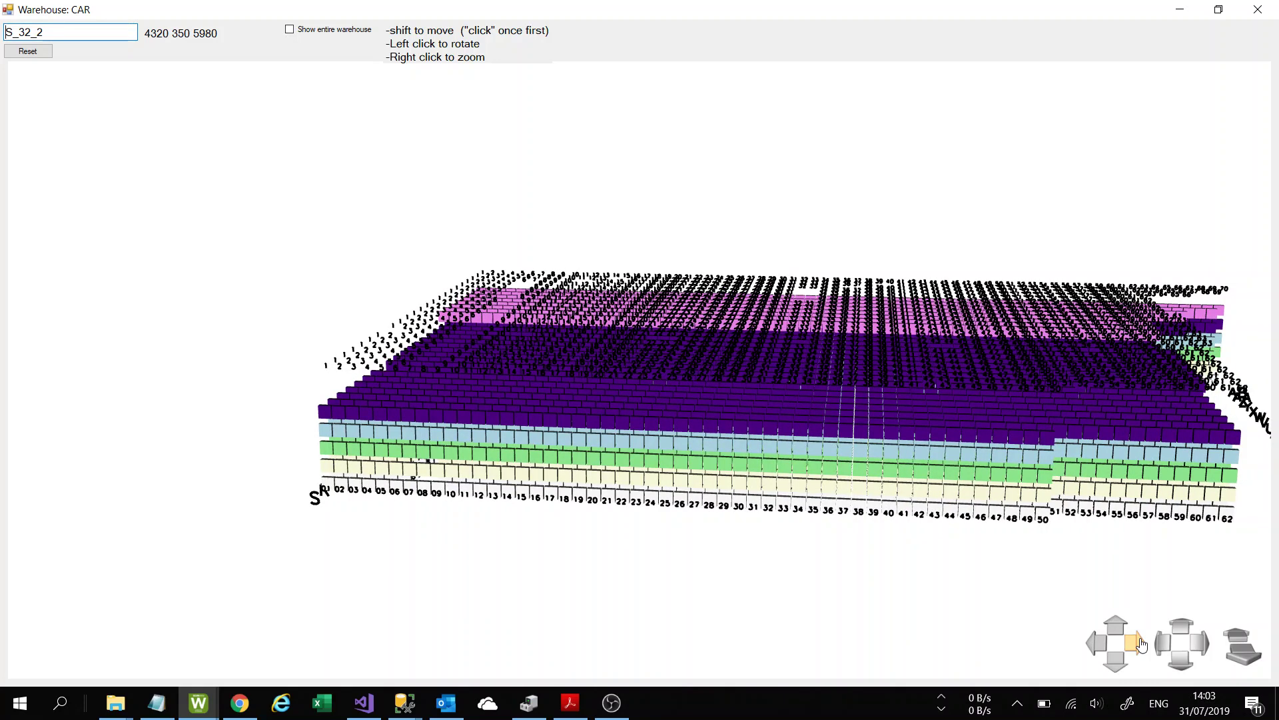
{"action": "left_click", "coordinate": [1141, 644]}
{"action": "left_click", "coordinate": [1141, 644]}
{"action": "left_click", "coordinate": [1141, 644]}
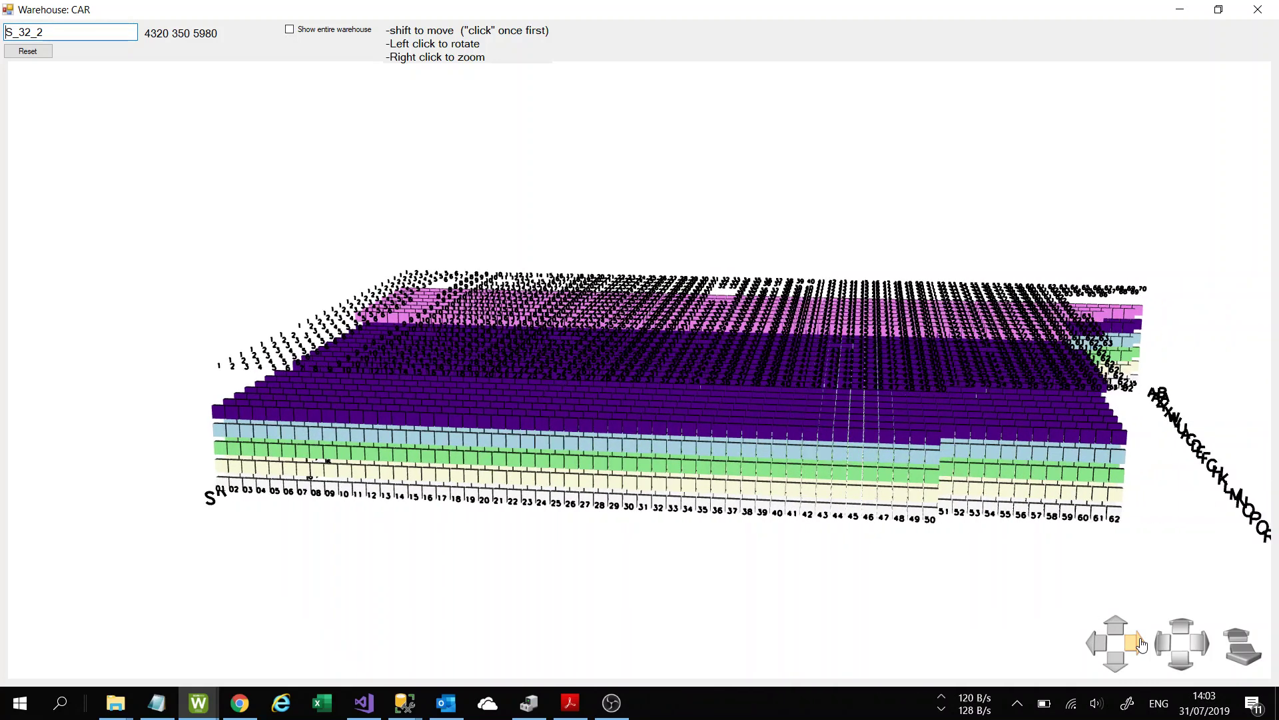
{"action": "left_click", "coordinate": [1141, 645]}
{"action": "left_click", "coordinate": [1141, 645]}
{"action": "left_click", "coordinate": [1140, 645]}
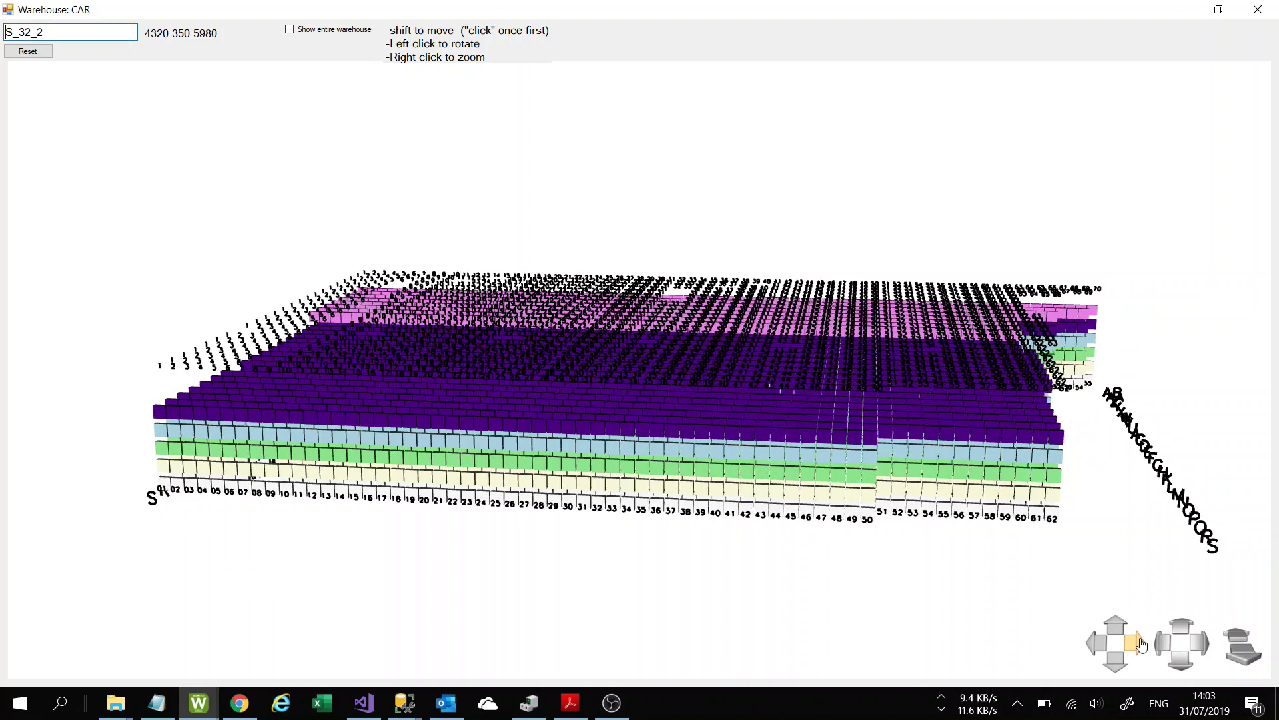
{"action": "left_click", "coordinate": [1141, 644]}
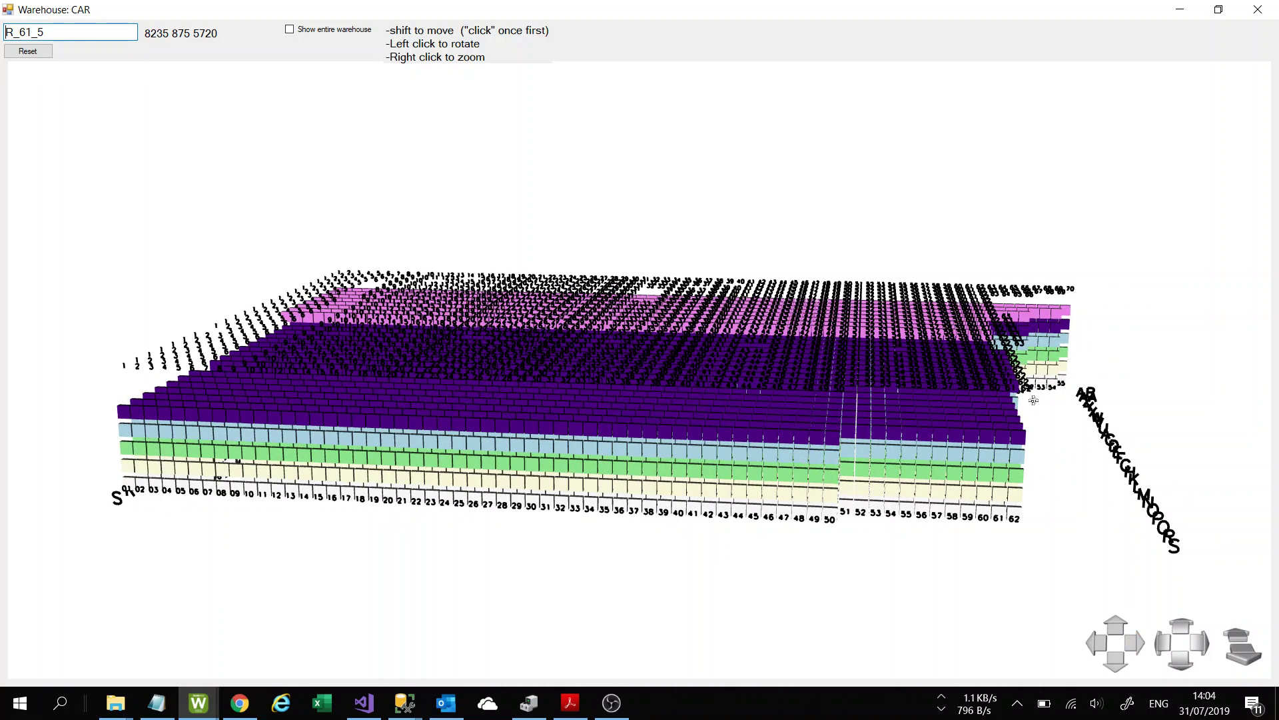
{"action": "left_click_drag", "start_coordinate": [1034, 401], "coordinate": [953, 431]}
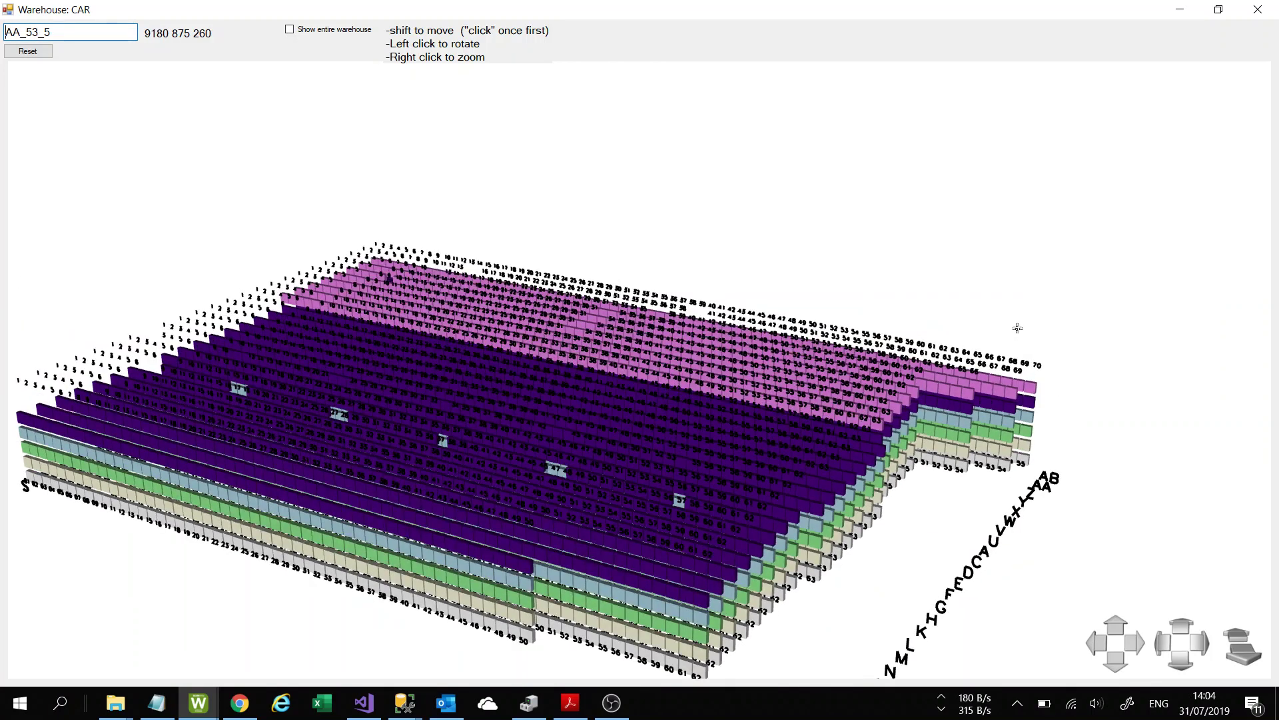
Inspect the far-end bins of the rear aisles up close, as far as top-row position 70.
{"action": "scroll", "coordinate": [1019, 328], "scroll_direction": "up", "scroll_amount": 5}
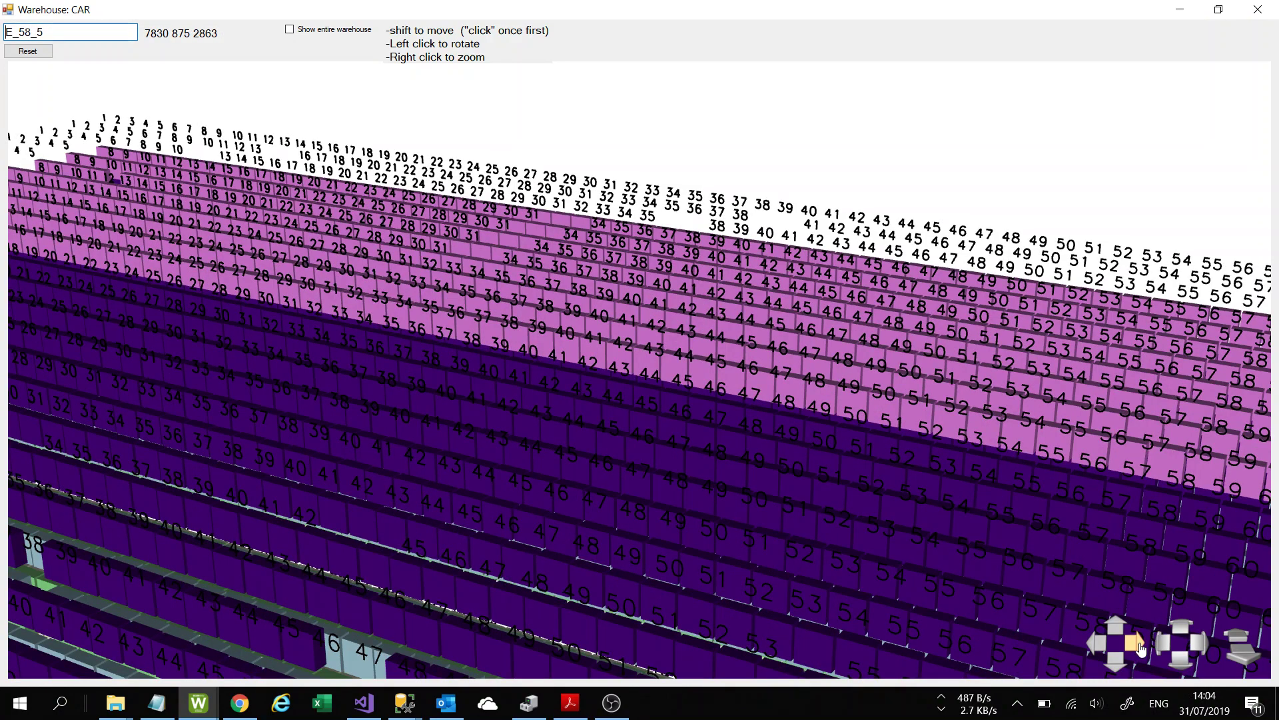
{"action": "left_click", "coordinate": [1139, 646]}
{"action": "left_click", "coordinate": [1140, 647]}
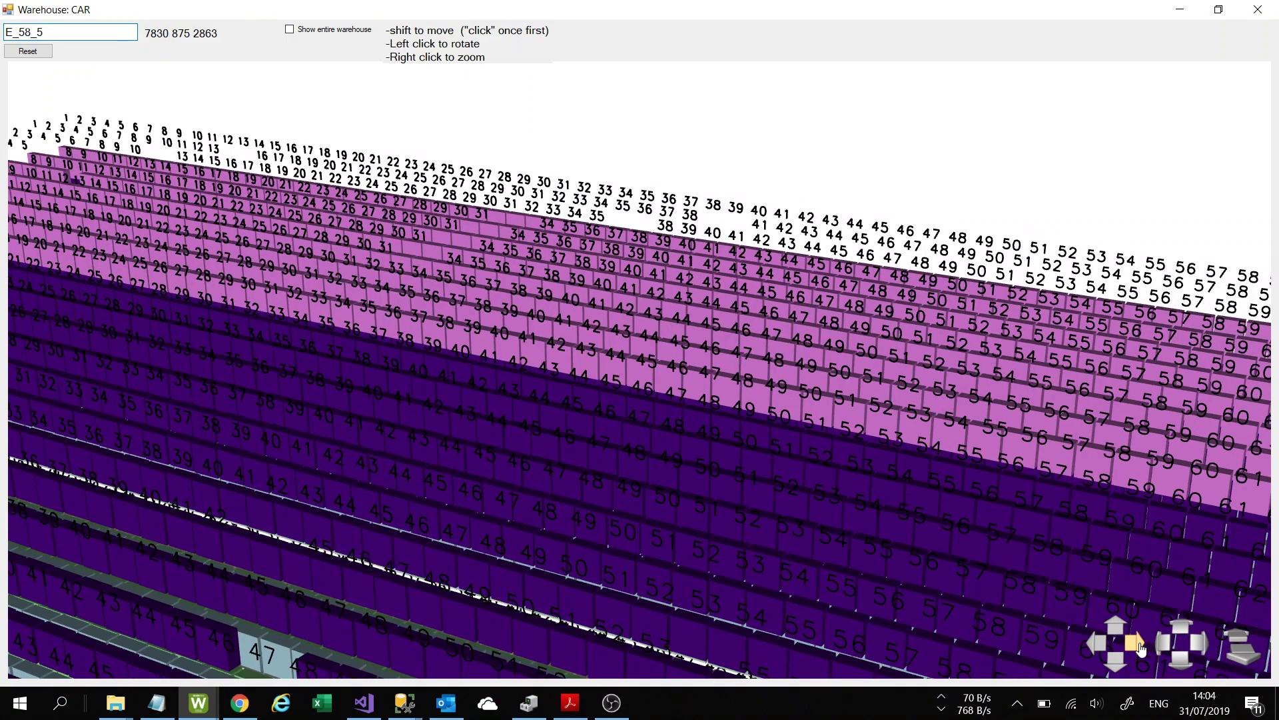
{"action": "left_click", "coordinate": [1140, 646]}
{"action": "left_click", "coordinate": [1139, 647]}
{"action": "left_click", "coordinate": [1139, 646]}
{"action": "left_click", "coordinate": [1138, 648]}
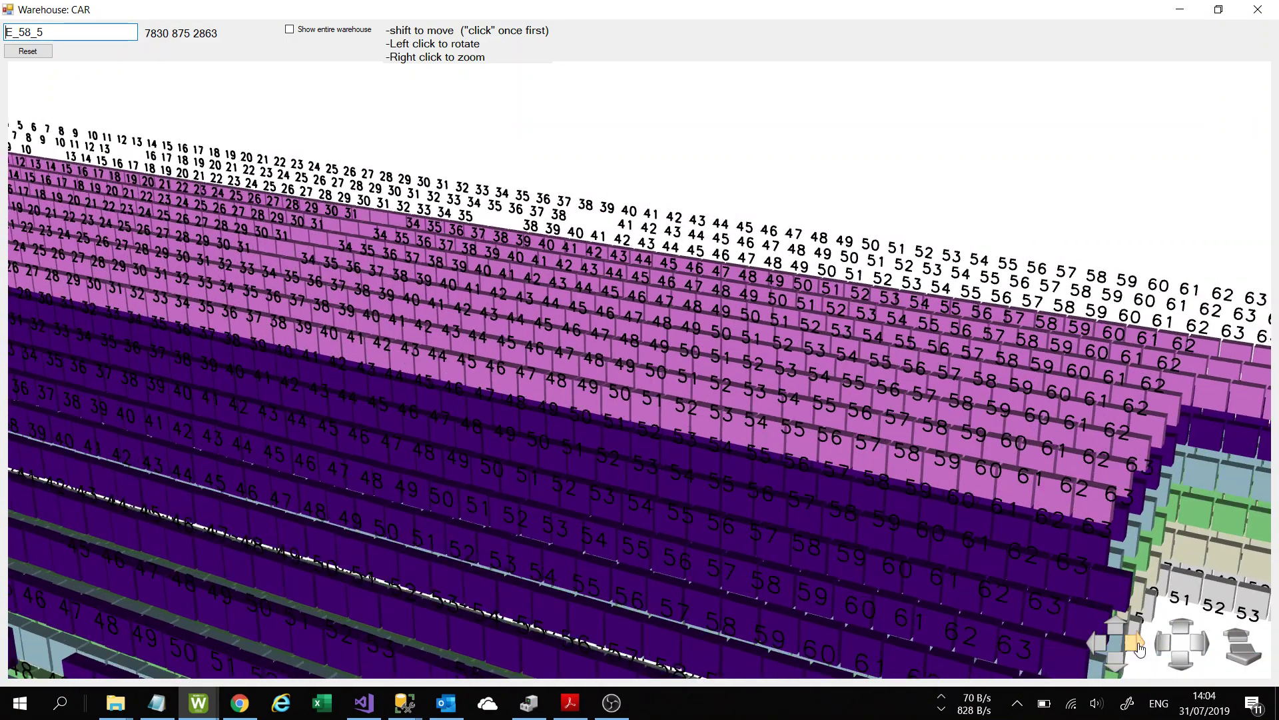
{"action": "left_click", "coordinate": [1135, 649]}
{"action": "left_click", "coordinate": [1135, 650]}
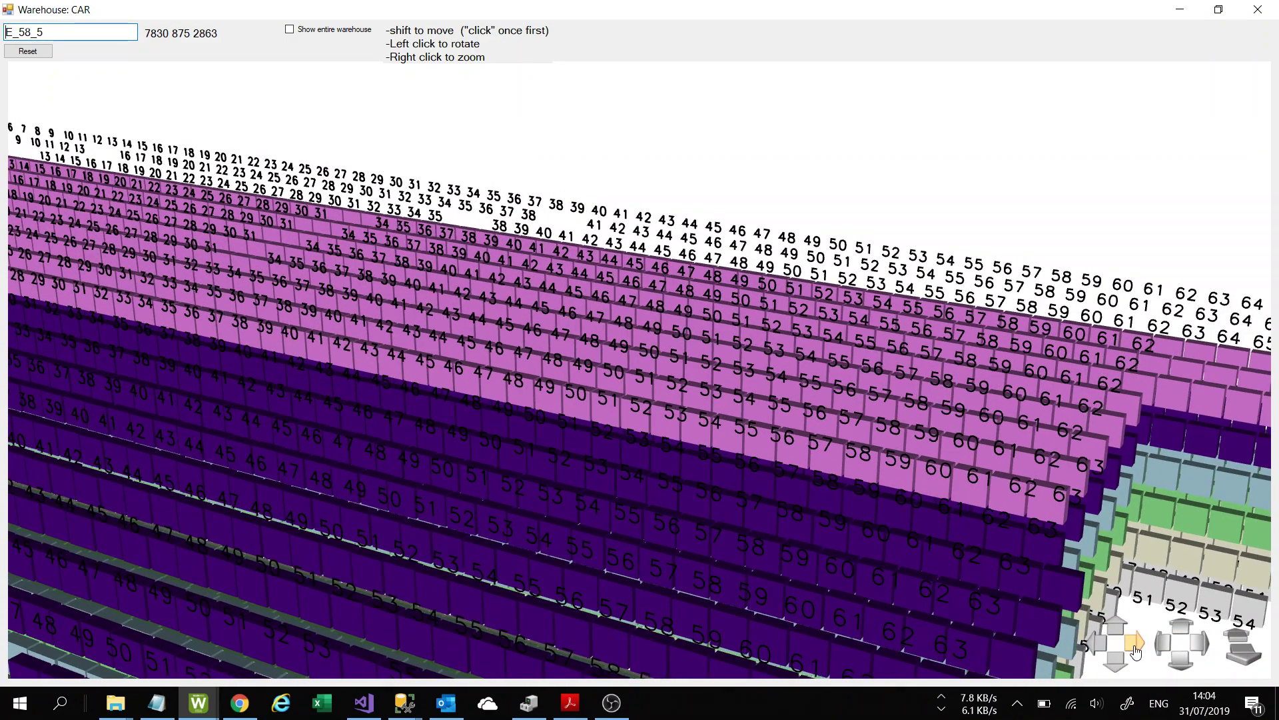
{"action": "left_click", "coordinate": [1135, 650]}
{"action": "left_click", "coordinate": [1135, 650]}
{"action": "left_click", "coordinate": [1135, 650]}
{"action": "left_click", "coordinate": [1135, 650]}
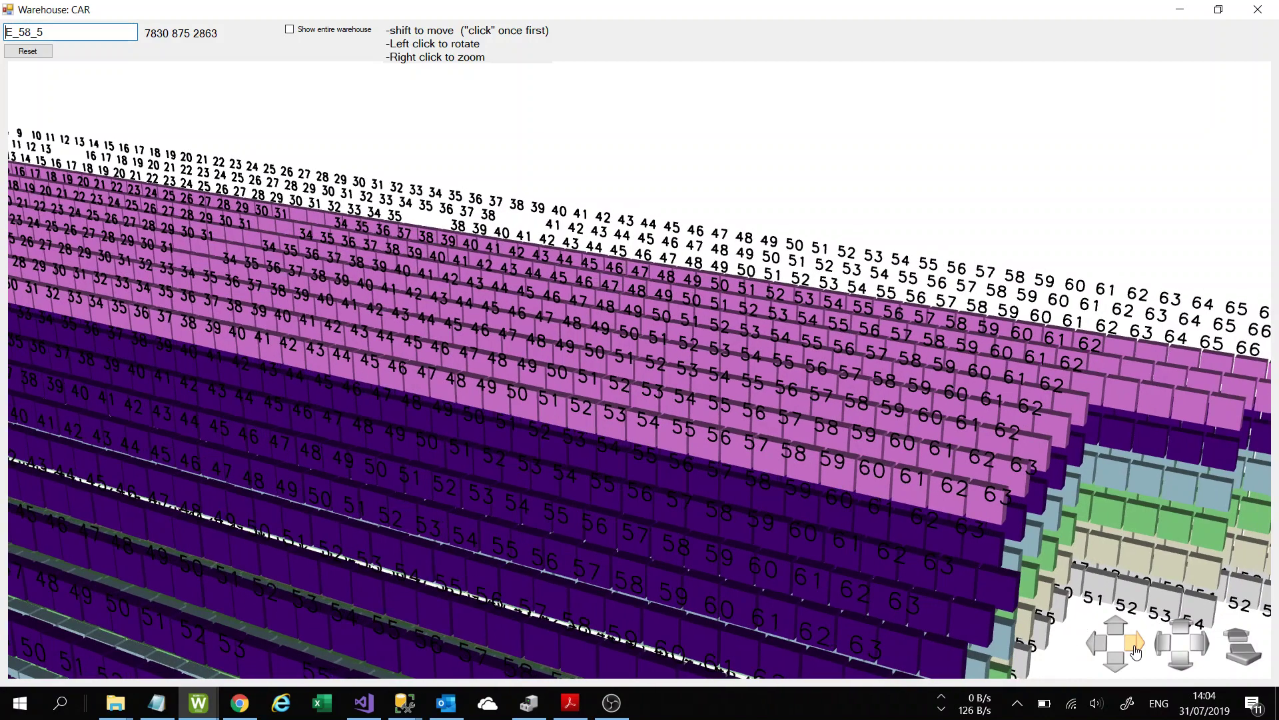
{"action": "left_click", "coordinate": [1135, 649]}
{"action": "left_click", "coordinate": [1135, 650]}
{"action": "left_click", "coordinate": [1134, 650]}
{"action": "left_click", "coordinate": [1134, 650]}
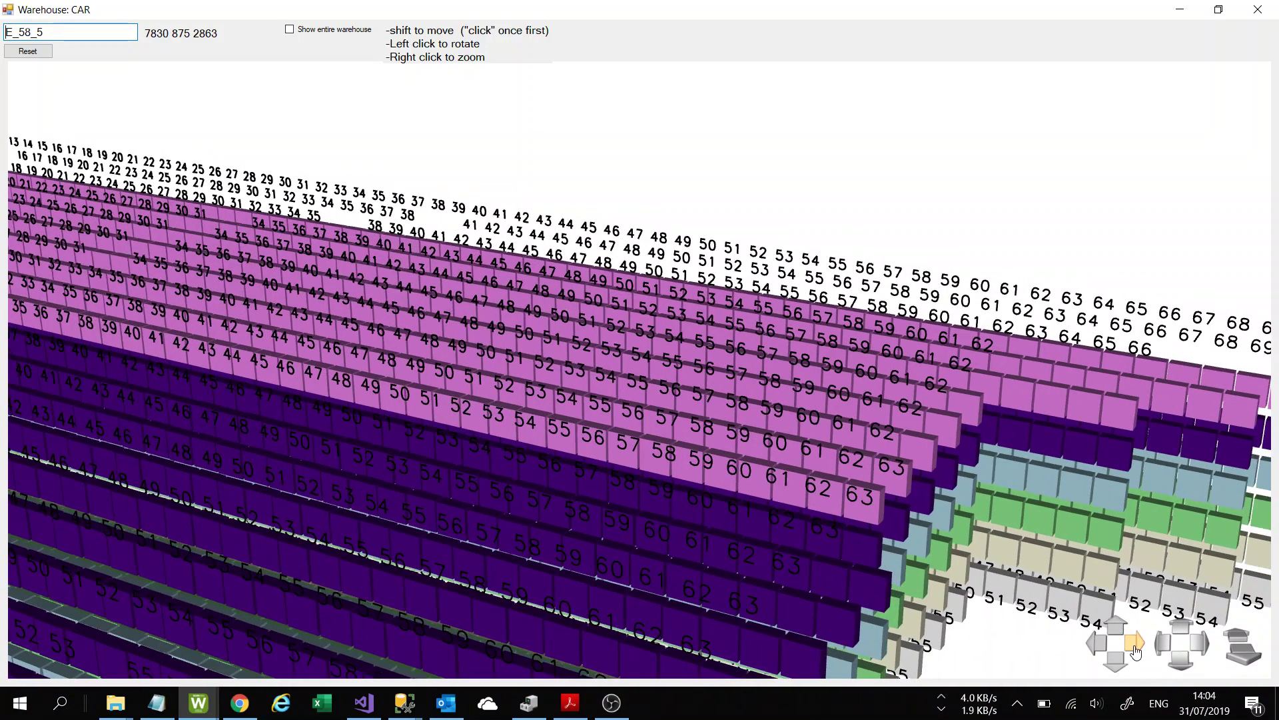
{"action": "left_click", "coordinate": [1135, 650]}
{"action": "left_click", "coordinate": [1135, 650]}
{"action": "left_click", "coordinate": [1134, 649]}
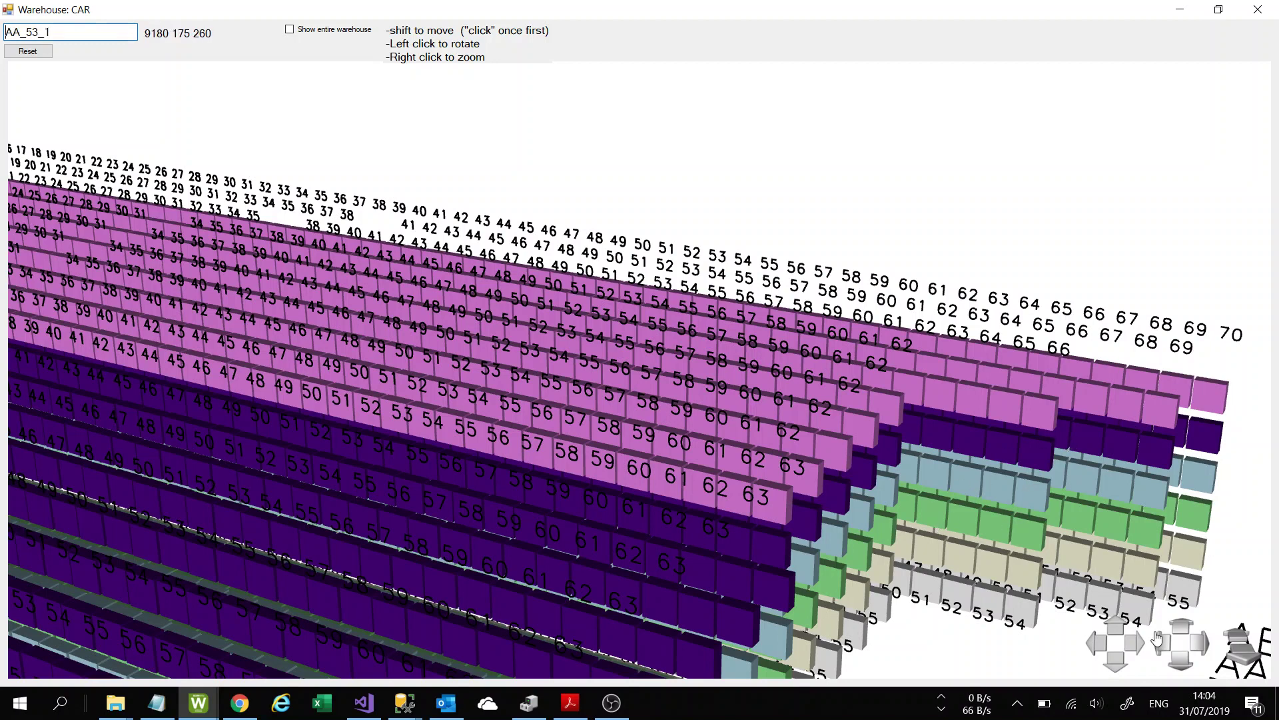
Examine the far ends of the rear aisles from the top rack level down to the lowest, including the aisle letters beside them.
{"action": "left_click", "coordinate": [1117, 628]}
{"action": "left_click", "coordinate": [1117, 627]}
{"action": "left_click", "coordinate": [1117, 628]}
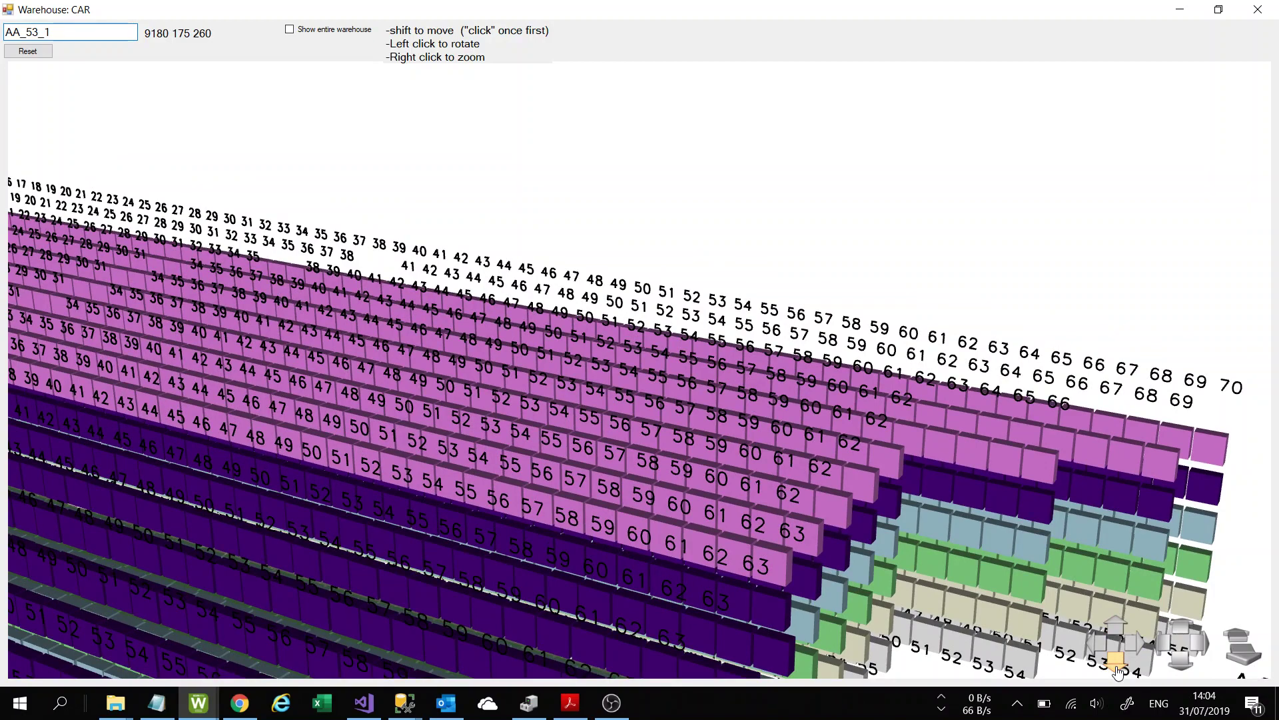
{"action": "left_click", "coordinate": [1116, 663]}
{"action": "left_click", "coordinate": [1116, 663]}
{"action": "left_click", "coordinate": [1117, 664]}
{"action": "left_click", "coordinate": [1116, 663]}
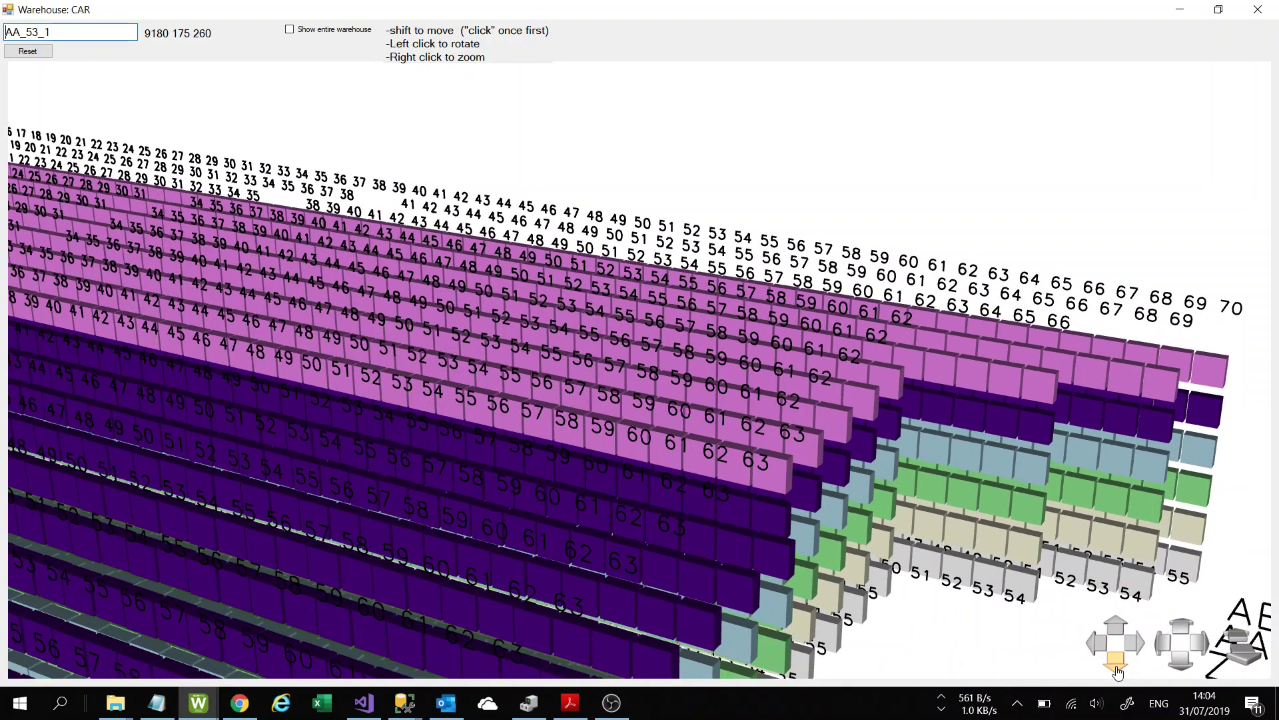
{"action": "left_click", "coordinate": [1117, 666]}
{"action": "left_click", "coordinate": [1117, 667]}
{"action": "left_click", "coordinate": [1117, 666]}
{"action": "left_click", "coordinate": [1117, 666]}
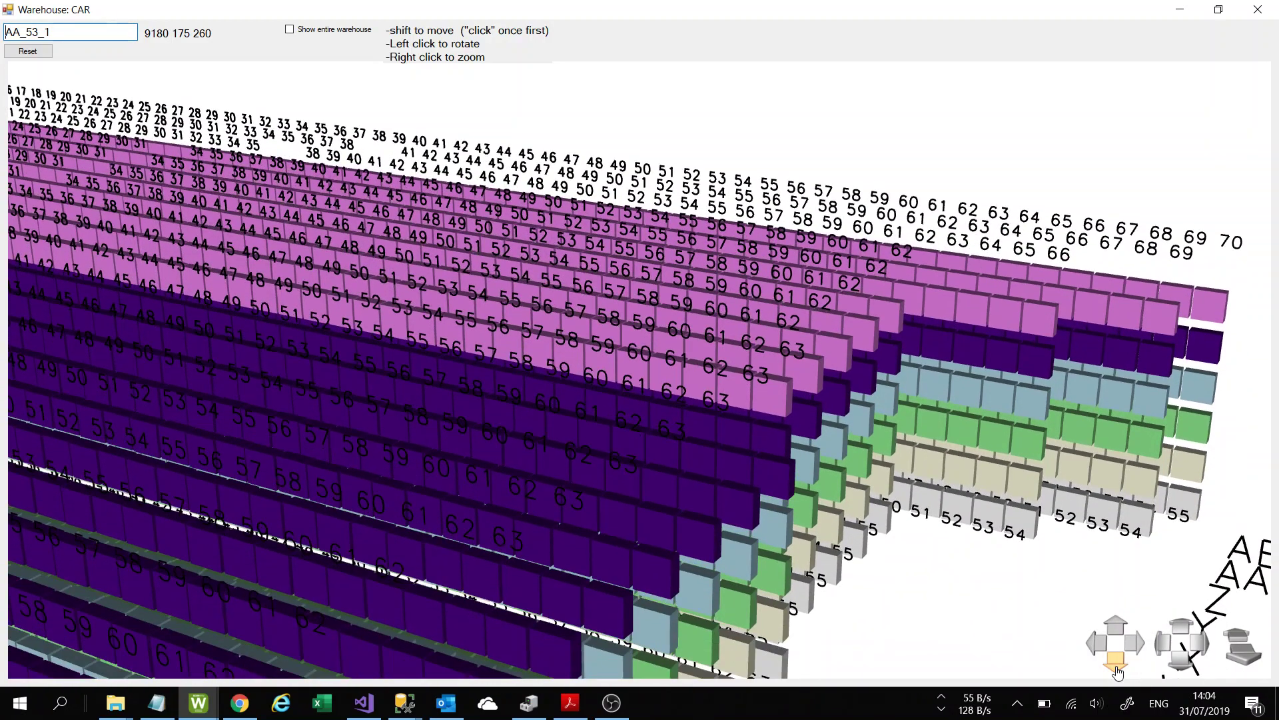
Examine the stepped far ends of the aisles nearer the front, past aisle letters X to D, and the rear aisles from another angle.
{"action": "left_click", "coordinate": [1117, 665]}
{"action": "left_click", "coordinate": [1117, 665]}
{"action": "left_click", "coordinate": [1117, 665]}
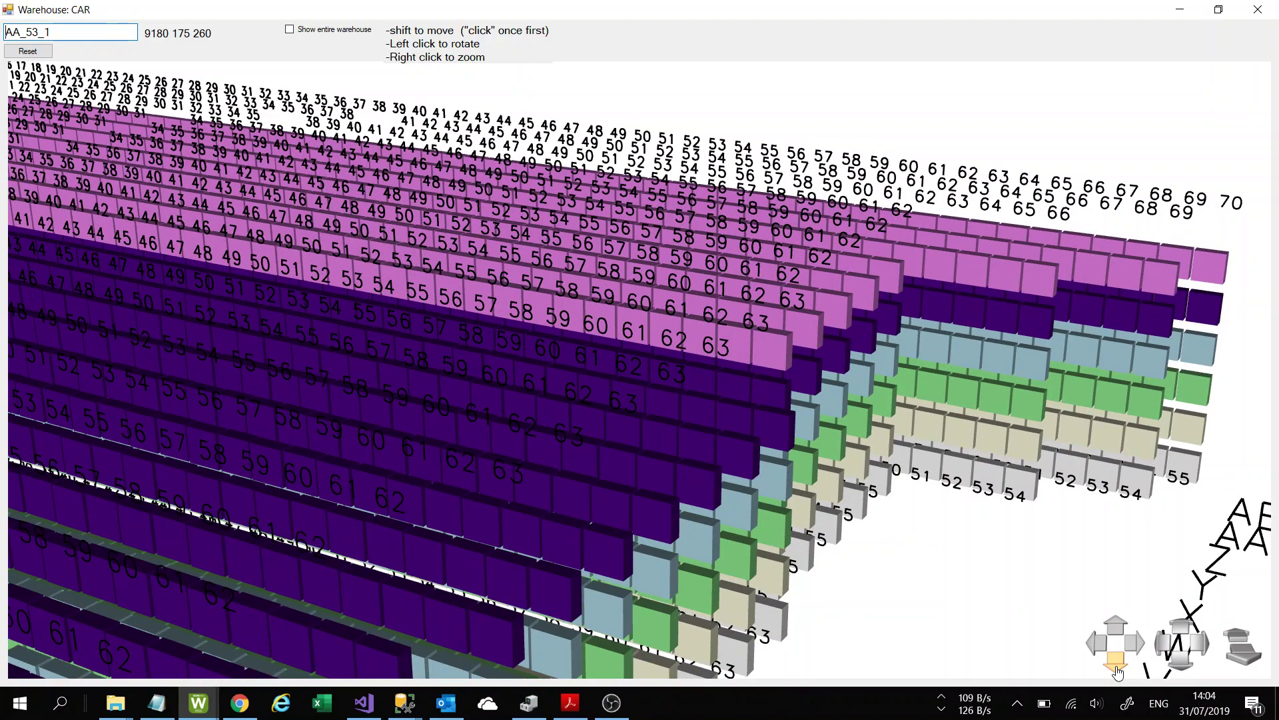
{"action": "left_click", "coordinate": [1116, 663]}
{"action": "left_click", "coordinate": [1117, 665]}
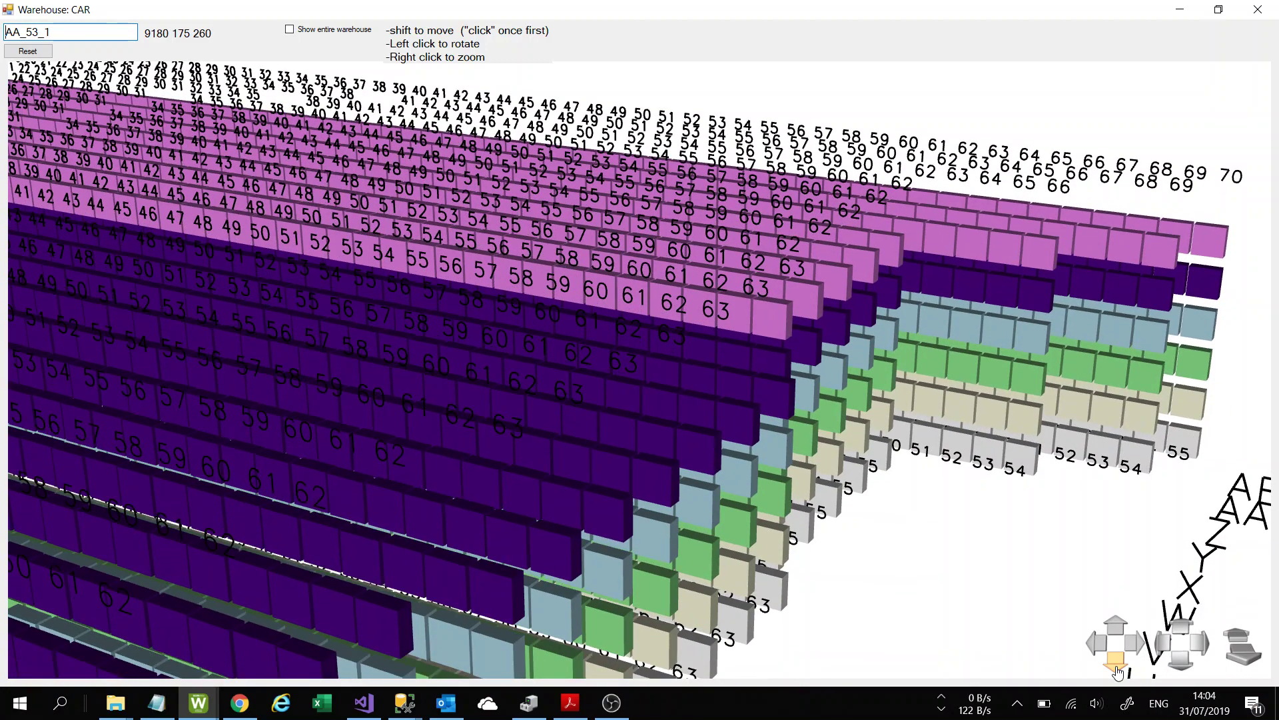
{"action": "left_click", "coordinate": [1117, 665]}
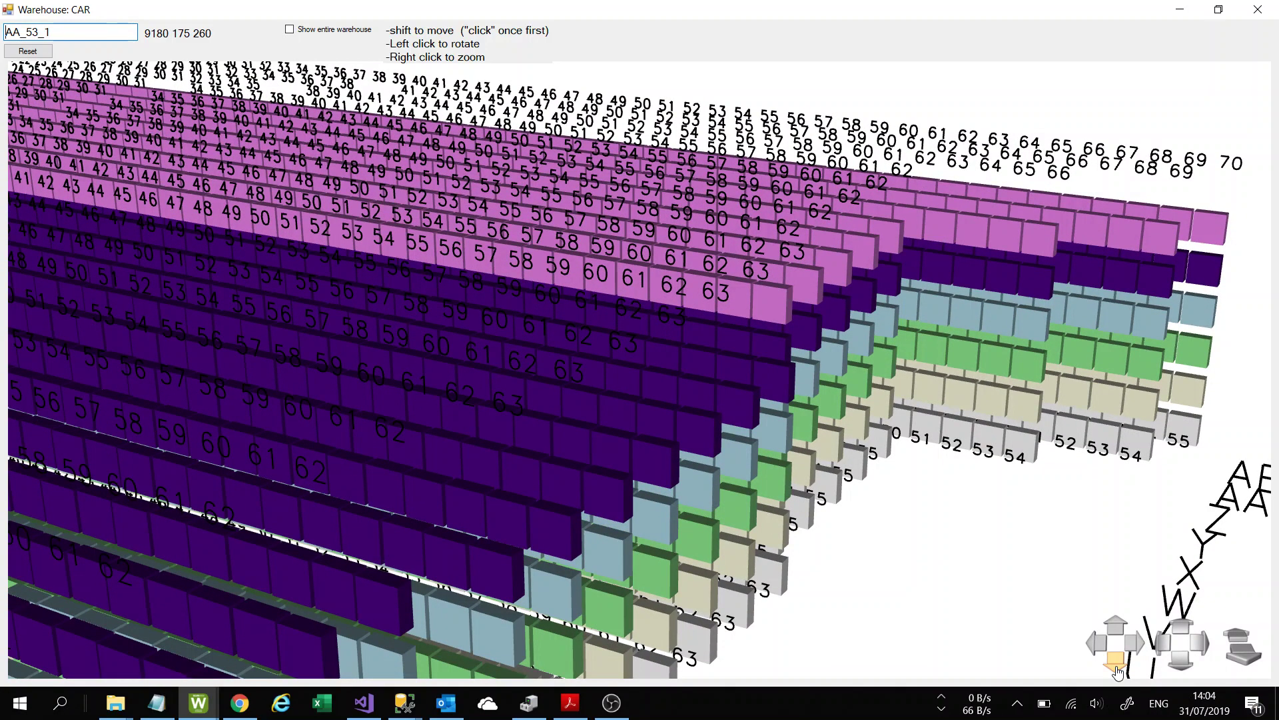
{"action": "left_click", "coordinate": [1117, 663]}
{"action": "left_click", "coordinate": [1115, 665]}
{"action": "left_click", "coordinate": [1115, 665]}
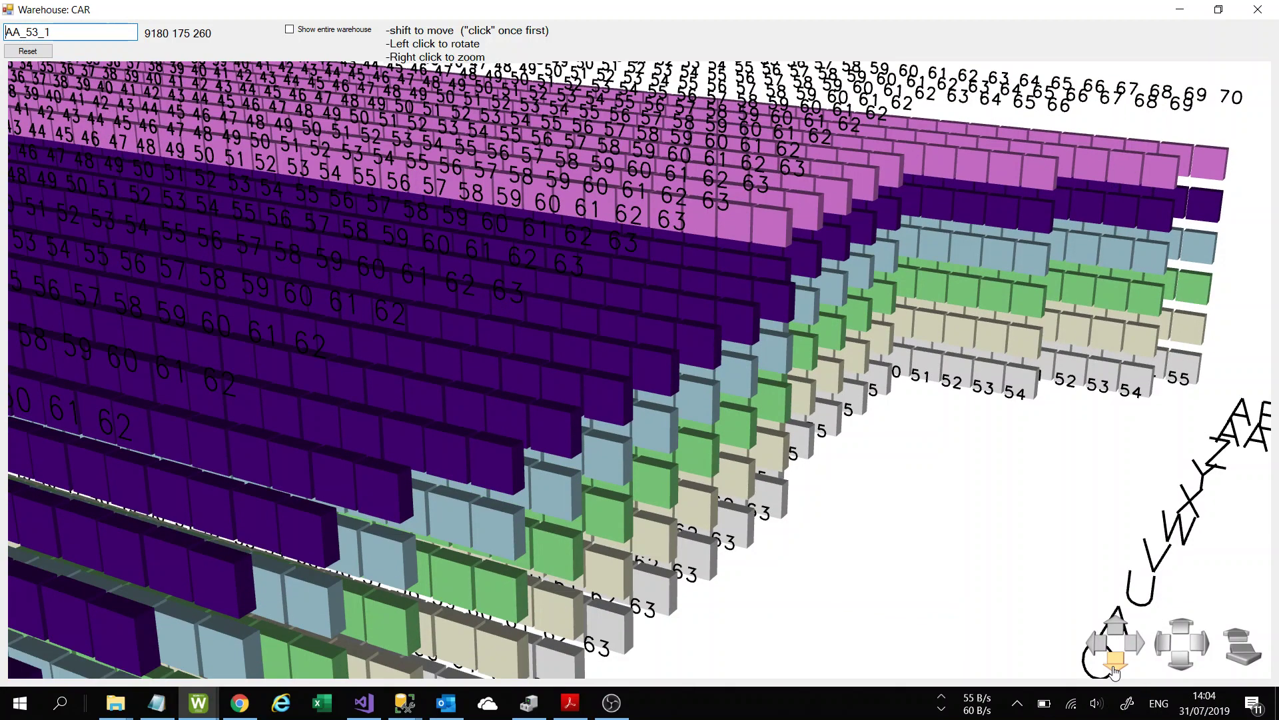
{"action": "left_click", "coordinate": [1115, 665]}
{"action": "left_click", "coordinate": [1115, 665]}
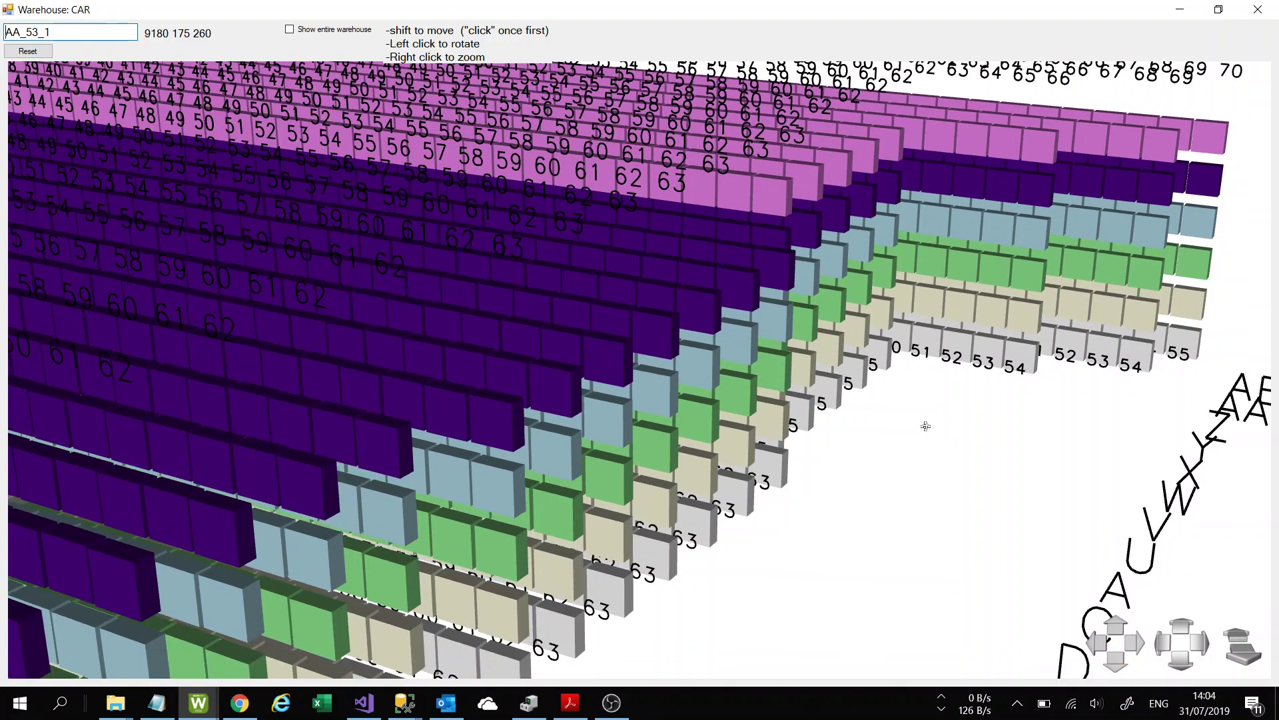
{"action": "left_click_drag", "start_coordinate": [873, 469], "coordinate": [864, 256]}
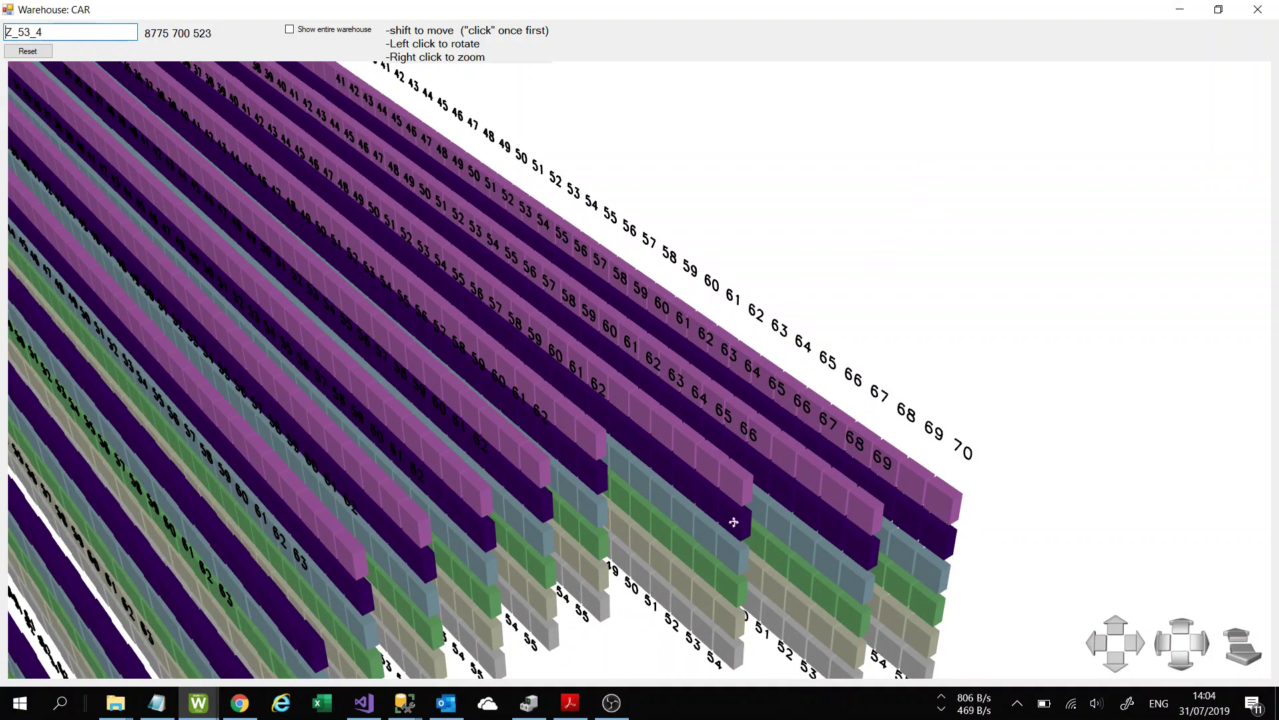
{"action": "mouse_move", "coordinate": [611, 711]}
{"action": "left_click", "coordinate": [613, 710]}
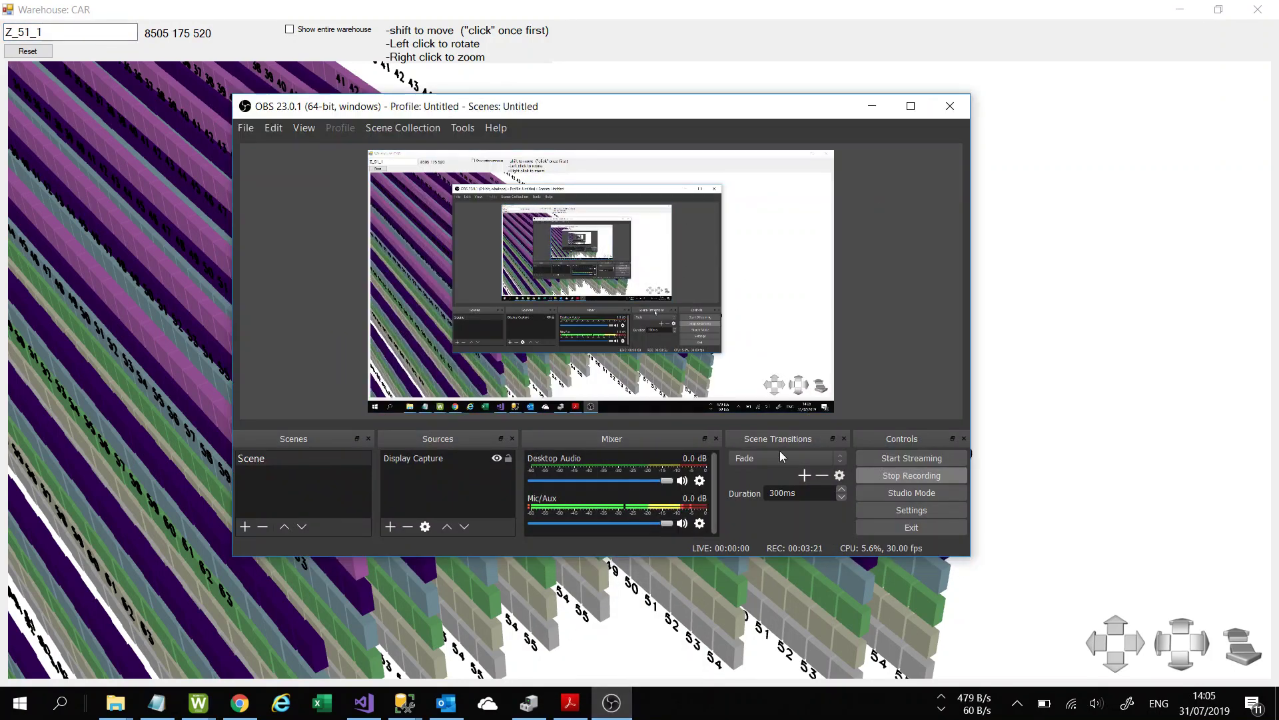